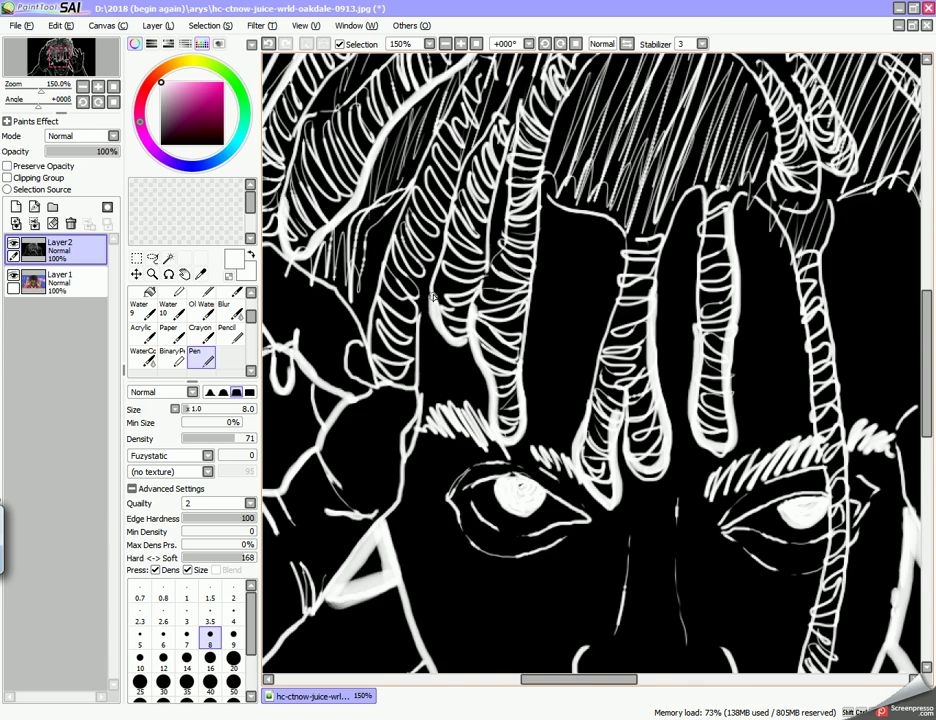
- Thicken the white outline of the short curved dreadlock hanging at the hairline on the image's right half
scroll(454, 227, "down", 3)
scroll(328, 205, "up", 3)
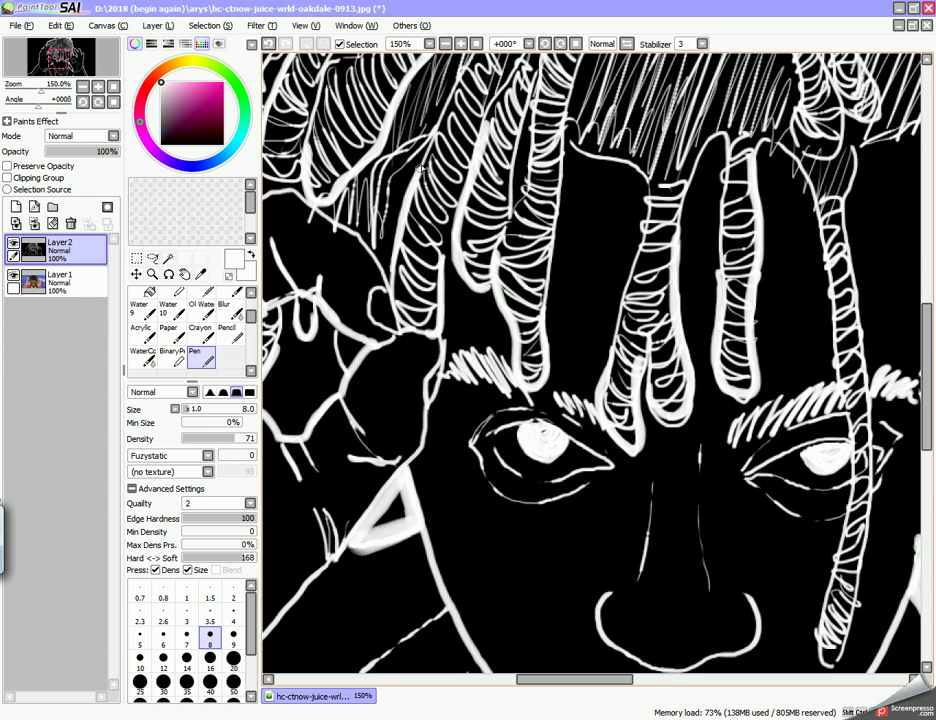
scroll(336, 60, "down", 4)
scroll(528, 174, "down", 1)
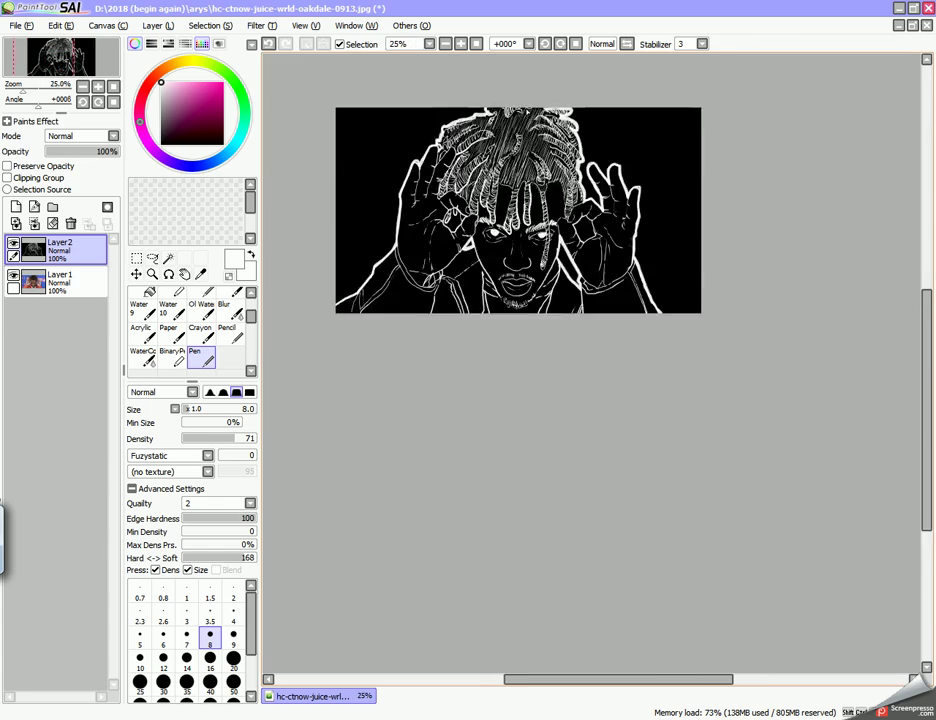
scroll(510, 170, "up", 4)
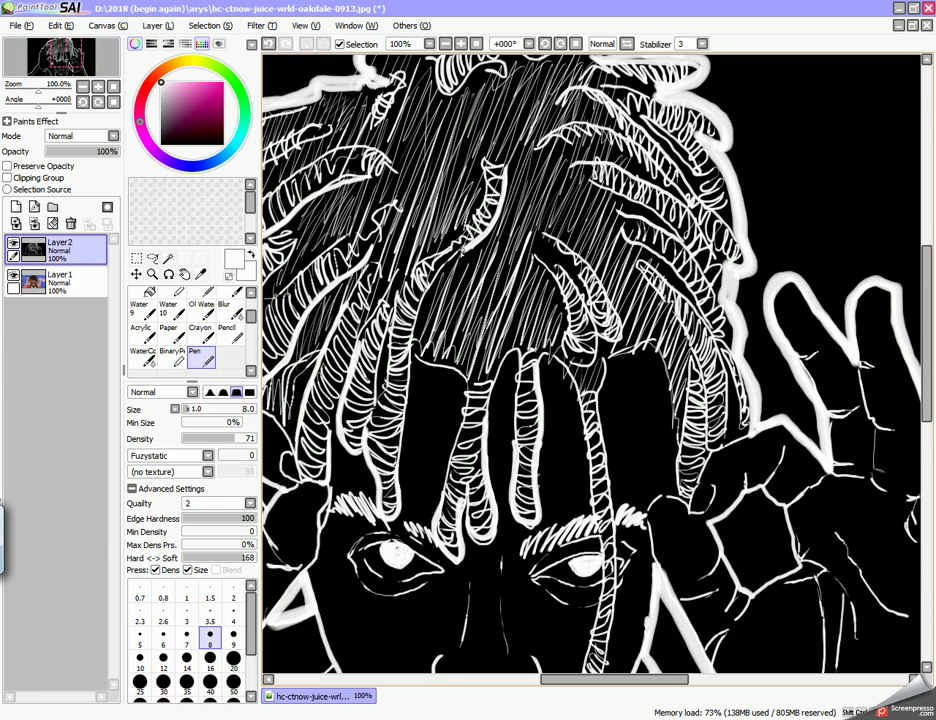
scroll(373, 167, "down", 1)
scroll(653, 315, "up", 1)
mouse_move(532, 217)
left_mouse_down()
mouse_move(585, 279)
mouse_move(587, 323)
mouse_move(561, 305)
left_mouse_up()
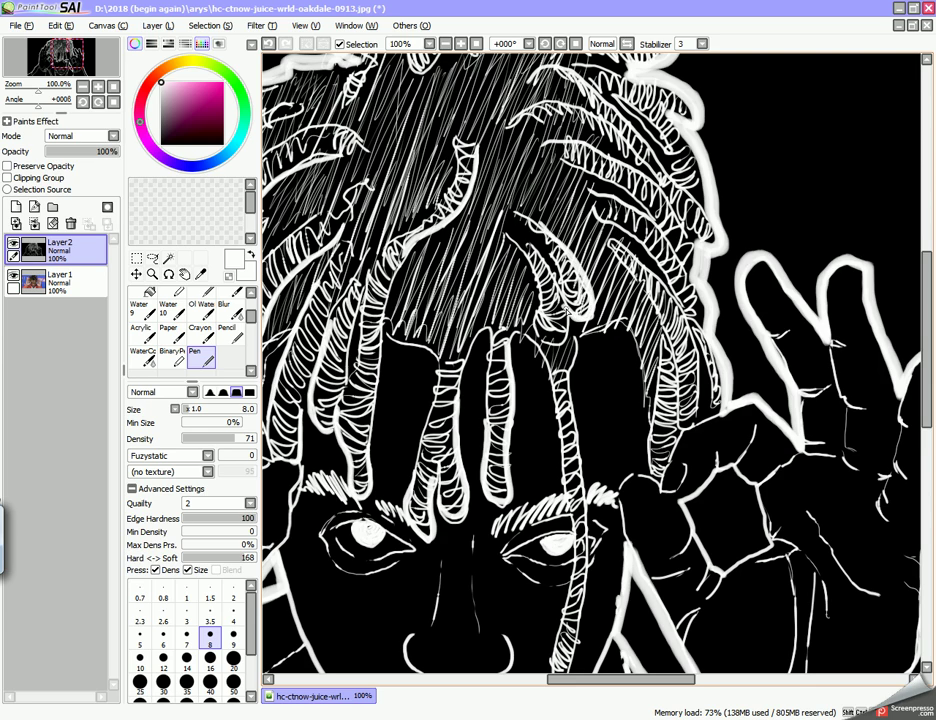
- Thicken the outlines of the long strand crossing the right-hand eye and of the neighbouring dreadlocks over the forehead
scroll(404, 210, "down", 1)
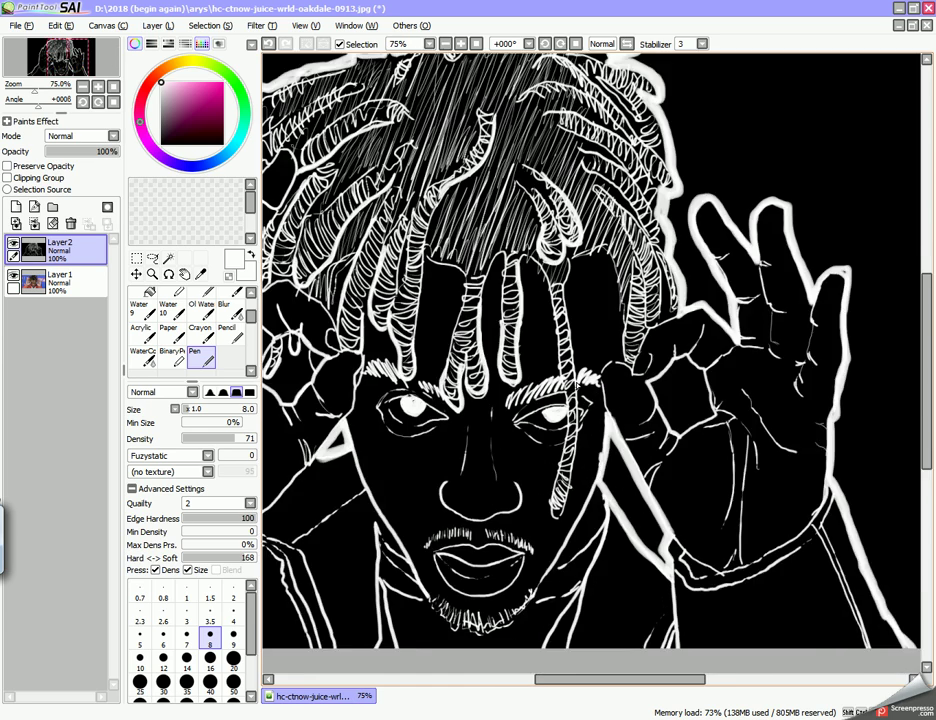
scroll(568, 272, "up", 1)
mouse_move(566, 240)
left_mouse_down()
mouse_move(577, 450)
mouse_move(548, 578)
left_mouse_up()
left_click_drag(398, 427, 410, 353)
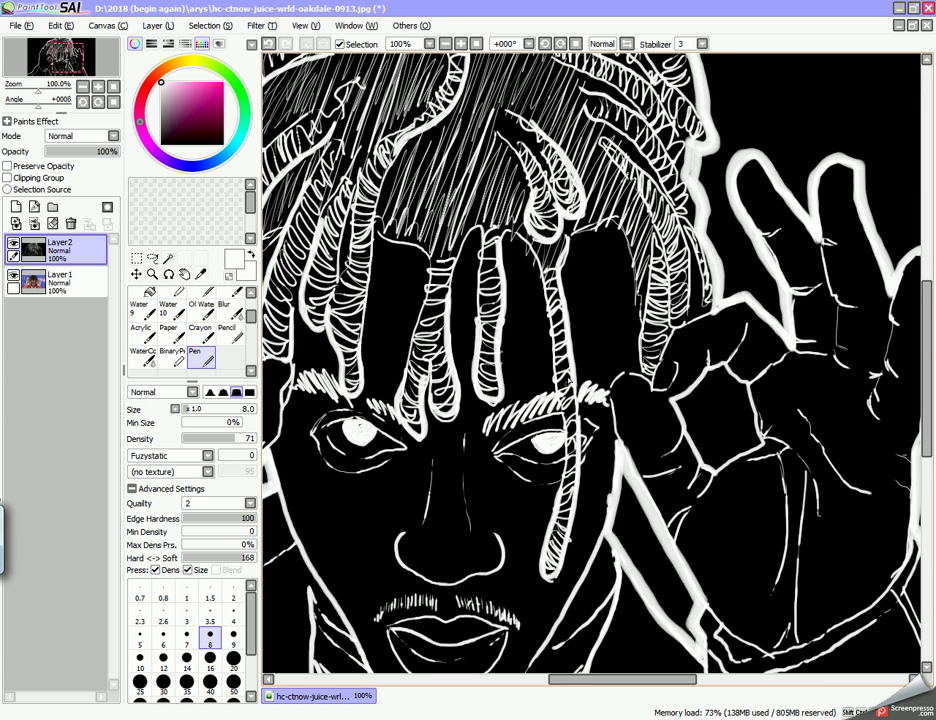
mouse_move(368, 176)
left_mouse_down()
mouse_move(386, 178)
mouse_move(402, 223)
left_mouse_up()
- Thicken the outlines of the dreadlocks along the right side of the head and up to the crown
scroll(572, 242, "down", 6)
scroll(574, 227, "up", 5)
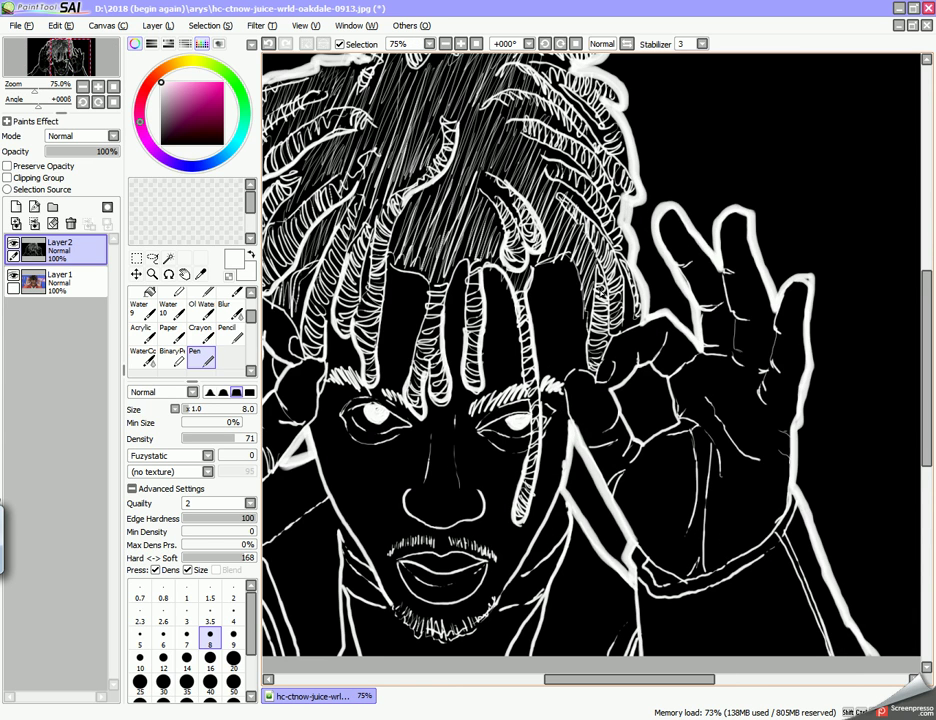
mouse_move(600, 267)
left_mouse_down()
mouse_move(612, 329)
mouse_move(625, 291)
mouse_move(617, 264)
left_mouse_up()
left_click_drag(436, 197, 432, 275)
left_click_drag(410, 133, 448, 177)
left_click_drag(405, 106, 458, 154)
left_click_drag(627, 196, 556, 115)
left_click_drag(416, 63, 458, 118)
- Reinforce the outline of the small curl at the top centre of the hair, along the canvas edge
scroll(437, 120, "down", 3)
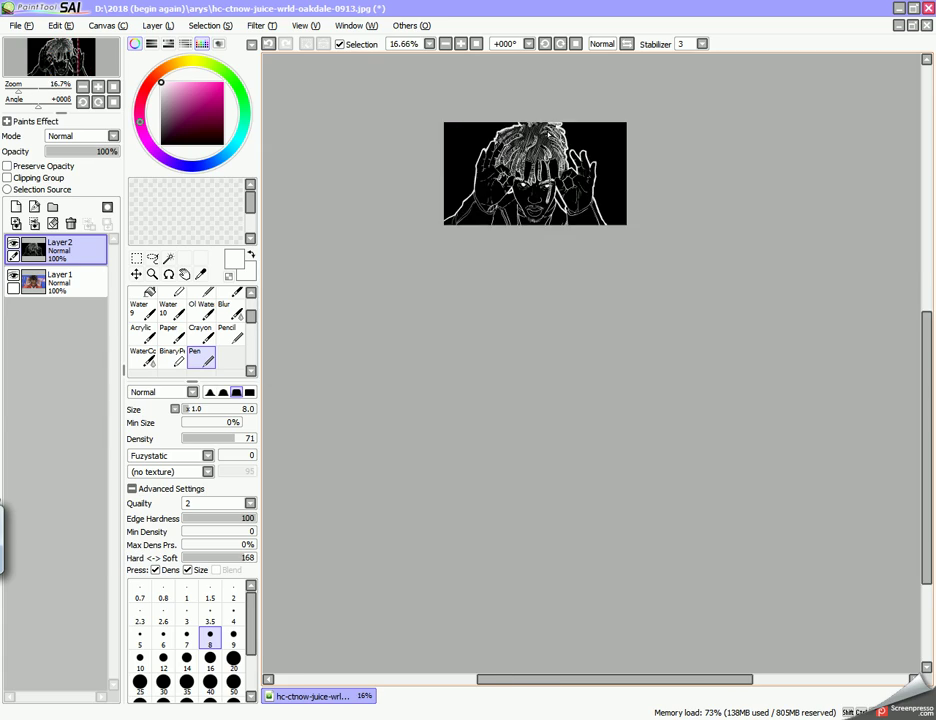
scroll(522, 114, "up", 5)
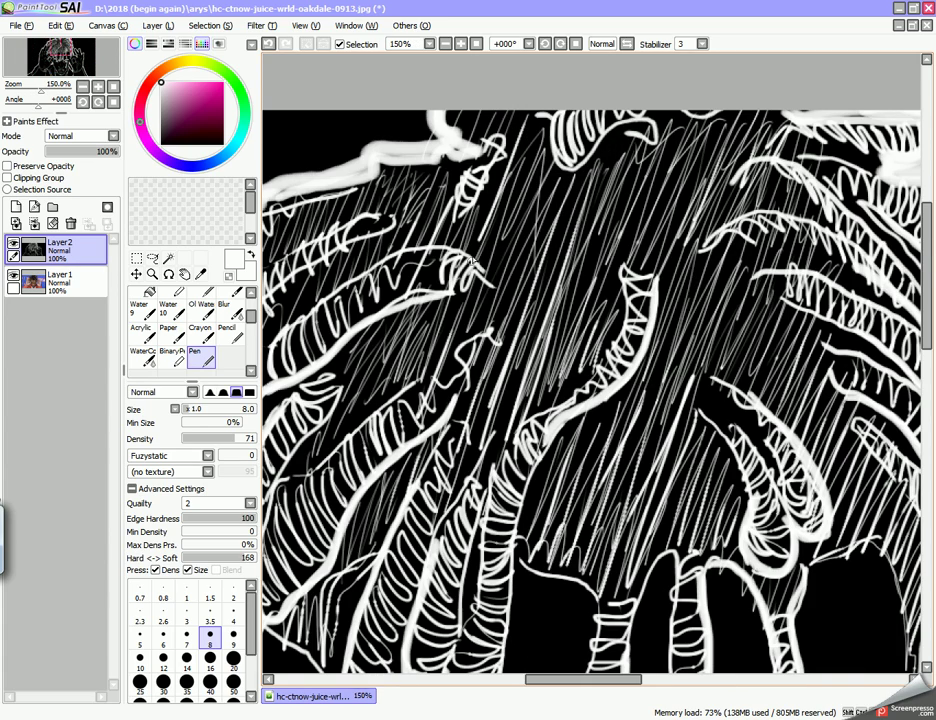
mouse_move(606, 138)
left_mouse_down()
mouse_move(648, 129)
mouse_move(653, 141)
left_mouse_up()
left_click_drag(551, 146, 551, 122)
- Fill the gap between wrist and sleeve cuff of the right-hand arm with white scribbled hatching
scroll(562, 181, "down", 4)
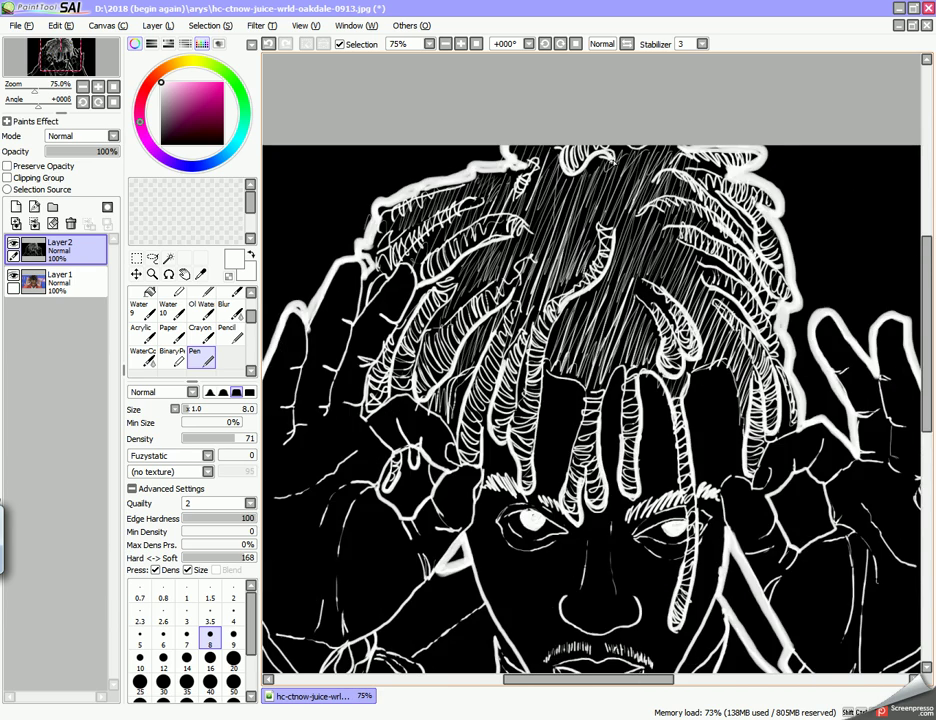
scroll(579, 155, "down", 1)
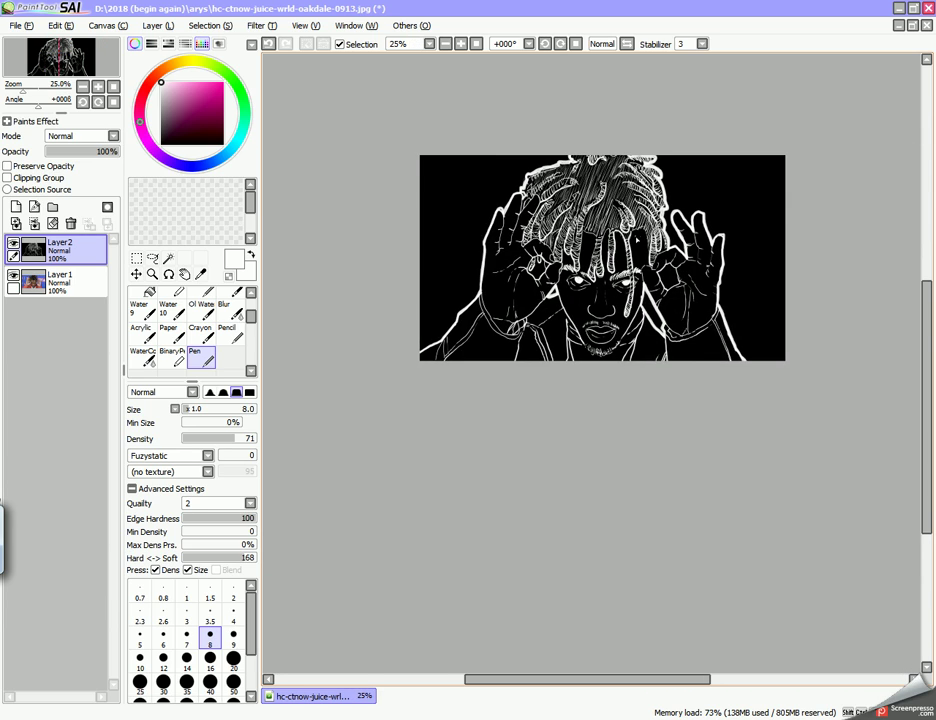
scroll(644, 242, "up", 1)
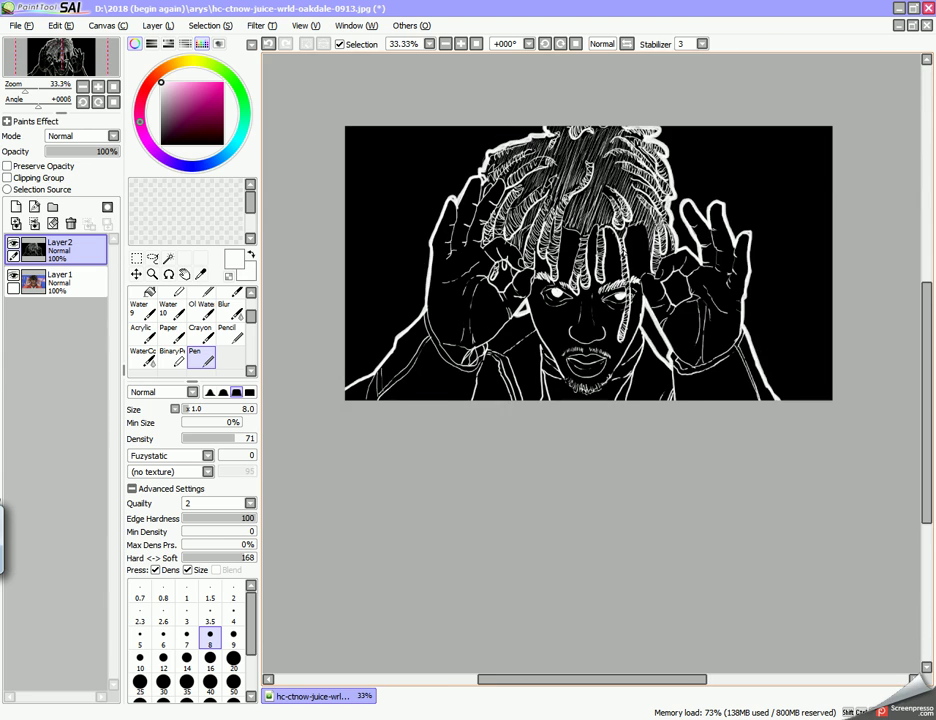
scroll(465, 196, "down", 2)
scroll(501, 214, "up", 4)
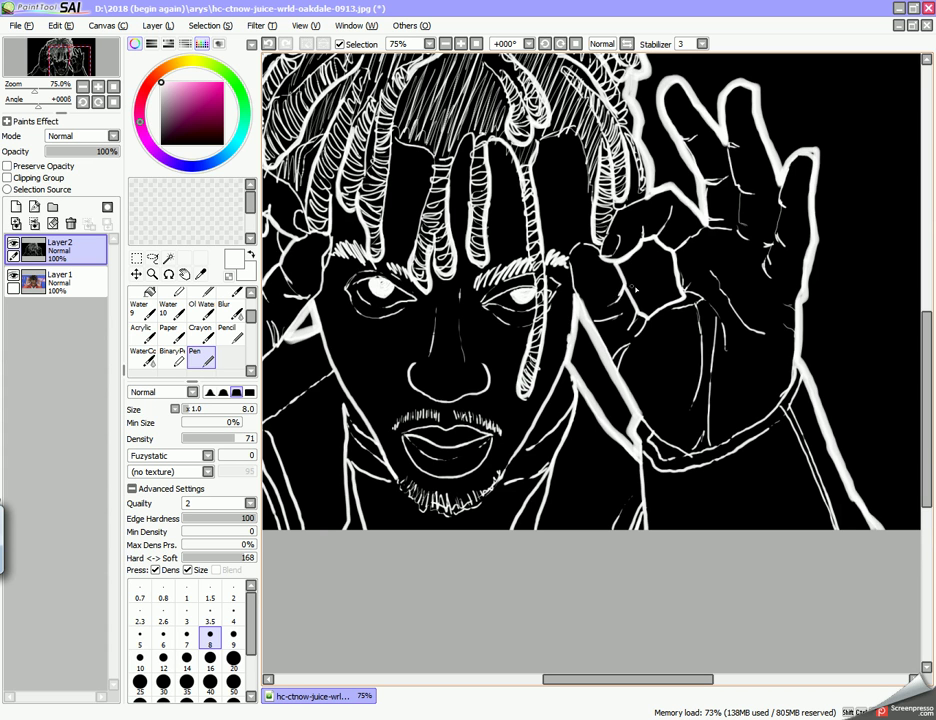
scroll(590, 290, "down", 3)
scroll(590, 290, "up", 3)
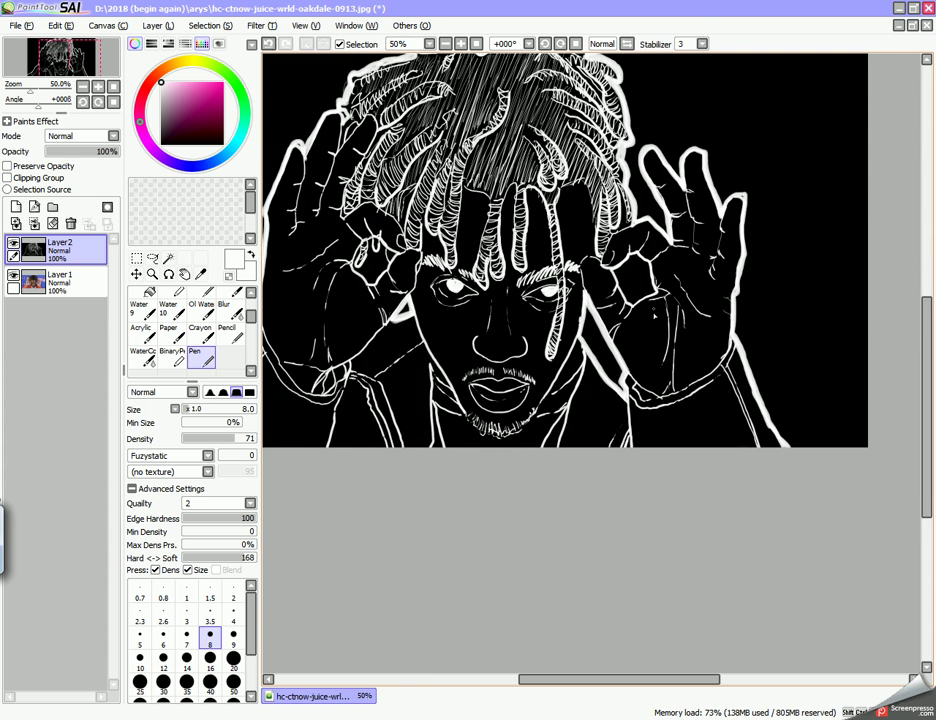
scroll(655, 305, "down", 1)
scroll(655, 305, "up", 3)
left_click_drag(648, 374, 615, 346)
- Fill the small opening in the left-hand arm's sleeve cuff with white hatching strokes
scroll(614, 347, "down", 3)
scroll(474, 359, "up", 1)
scroll(412, 314, "up", 1)
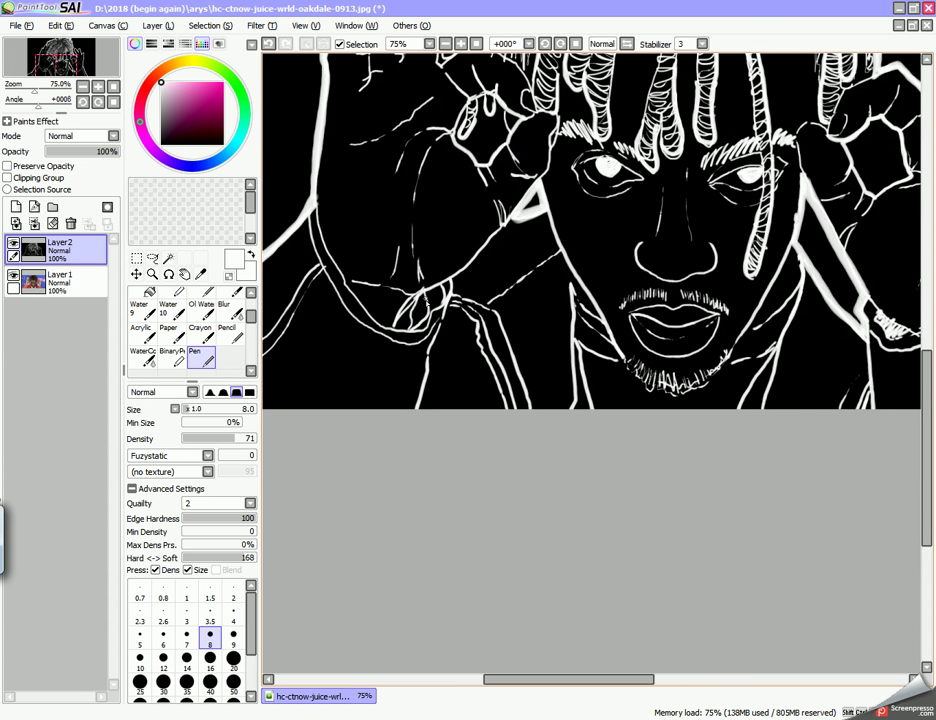
scroll(412, 314, "up", 3)
mouse_move(412, 299)
left_mouse_down()
mouse_move(432, 332)
mouse_move(397, 359)
left_mouse_up()
scroll(452, 275, "down", 2)
- Thicken the outlines of the ring-shaped openings formed by thumb and index finger on both hands
scroll(452, 276, "down", 5)
scroll(396, 225, "up", 6)
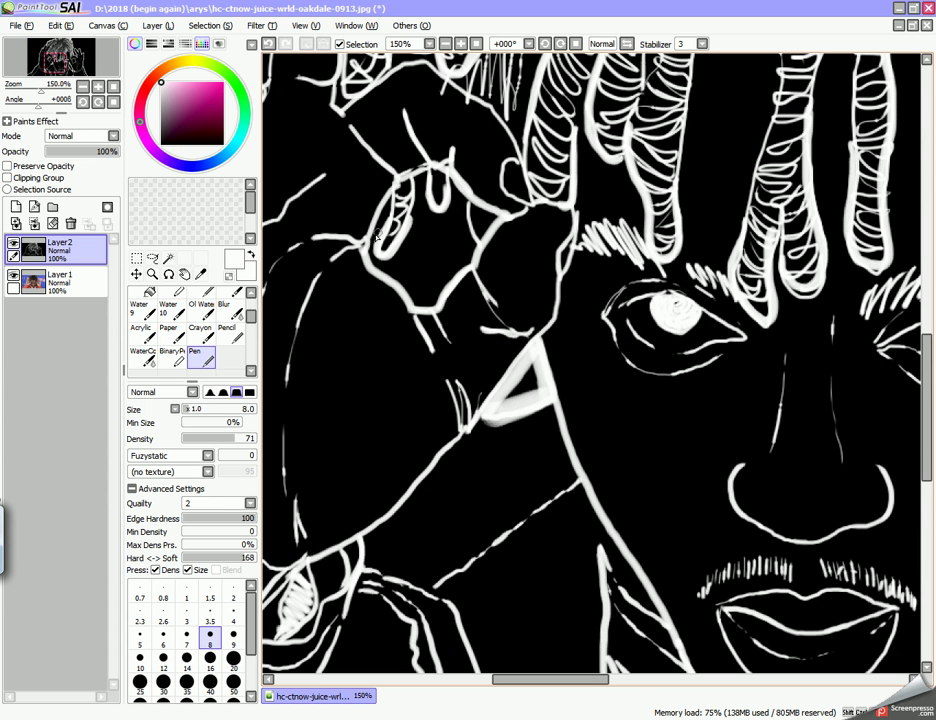
mouse_move(365, 237)
left_mouse_down()
mouse_move(396, 171)
mouse_move(425, 160)
mouse_move(504, 216)
mouse_move(478, 267)
mouse_move(440, 305)
mouse_move(412, 310)
mouse_move(371, 267)
mouse_move(380, 206)
left_mouse_up()
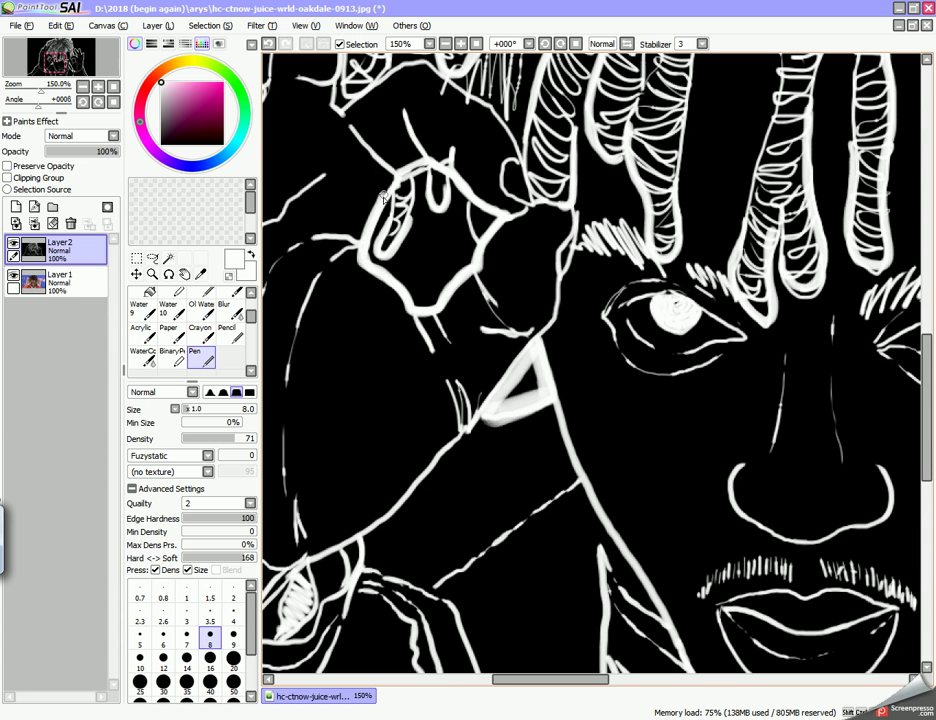
scroll(280, 150, "down", 6)
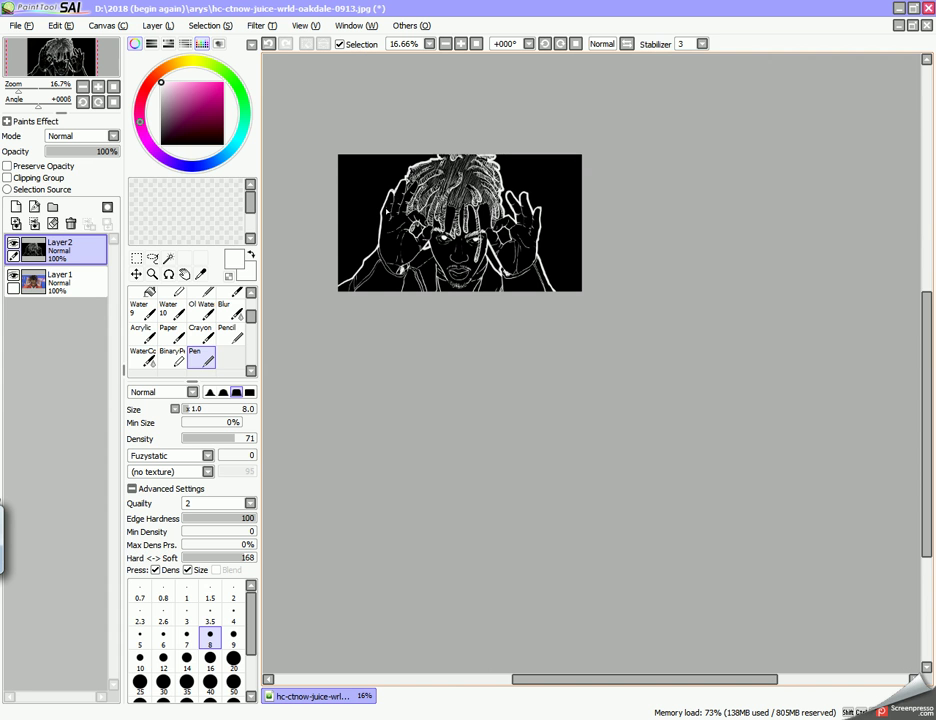
scroll(389, 261, "up", 1)
scroll(389, 261, "down", 1)
scroll(385, 270, "up", 6)
mouse_move(368, 307)
left_mouse_down()
mouse_move(390, 401)
mouse_move(431, 463)
left_mouse_up()
scroll(418, 402, "down", 6)
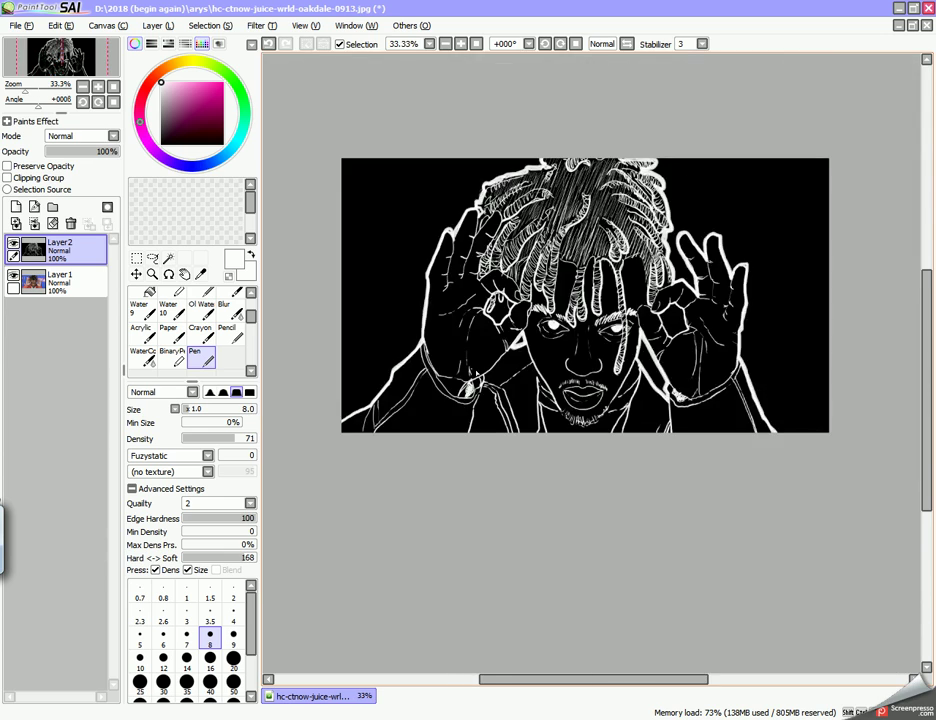
- Thicken the upper outline of the bent index finger on the left-hand hand, where it meets the hair
scroll(418, 402, "up", 3)
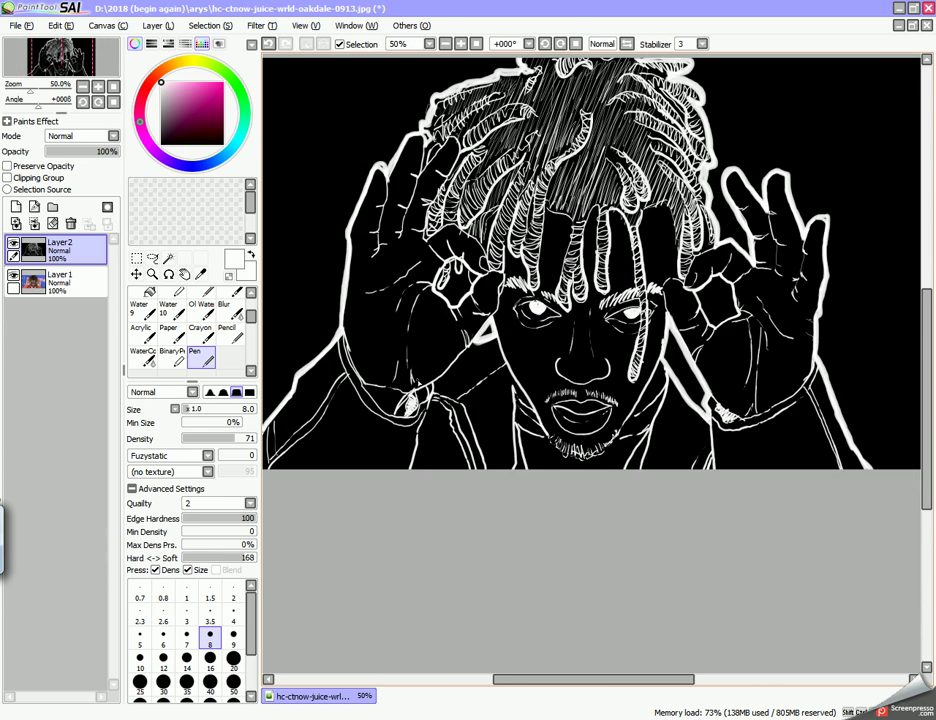
scroll(425, 372, "down", 2)
scroll(425, 372, "up", 2)
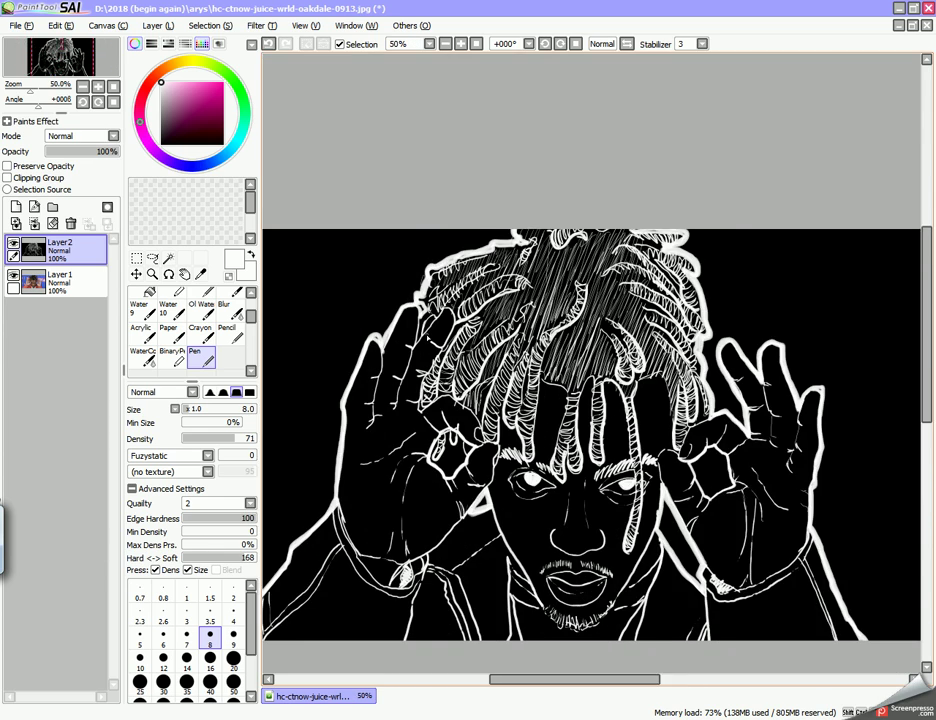
scroll(425, 340, "up", 2)
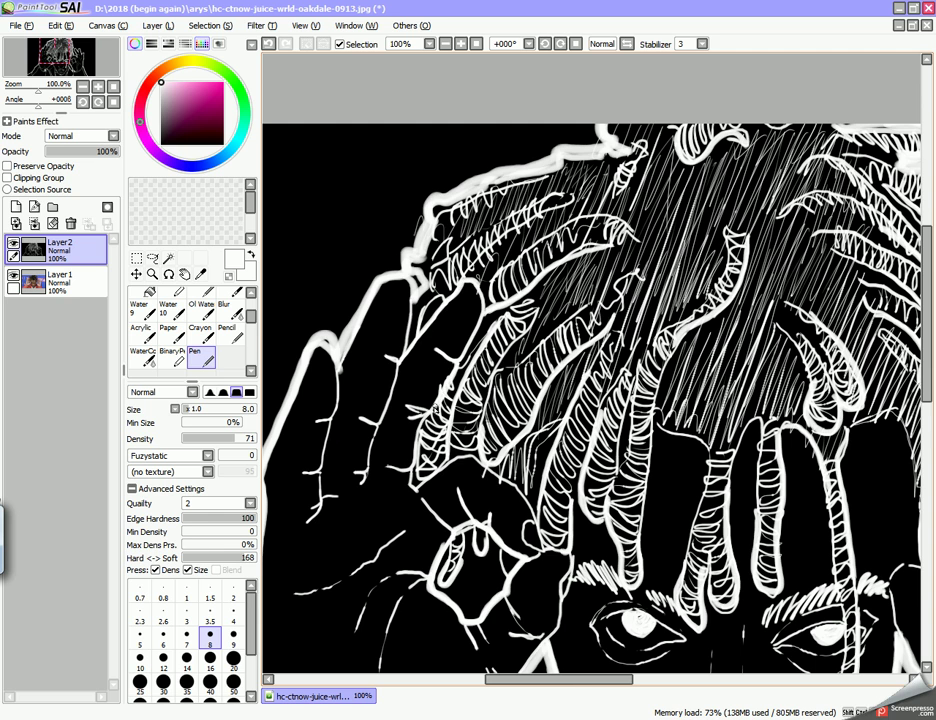
mouse_move(415, 486)
left_mouse_down()
mouse_move(465, 457)
mouse_move(518, 487)
mouse_move(542, 549)
mouse_move(524, 541)
mouse_move(532, 522)
left_mouse_up()
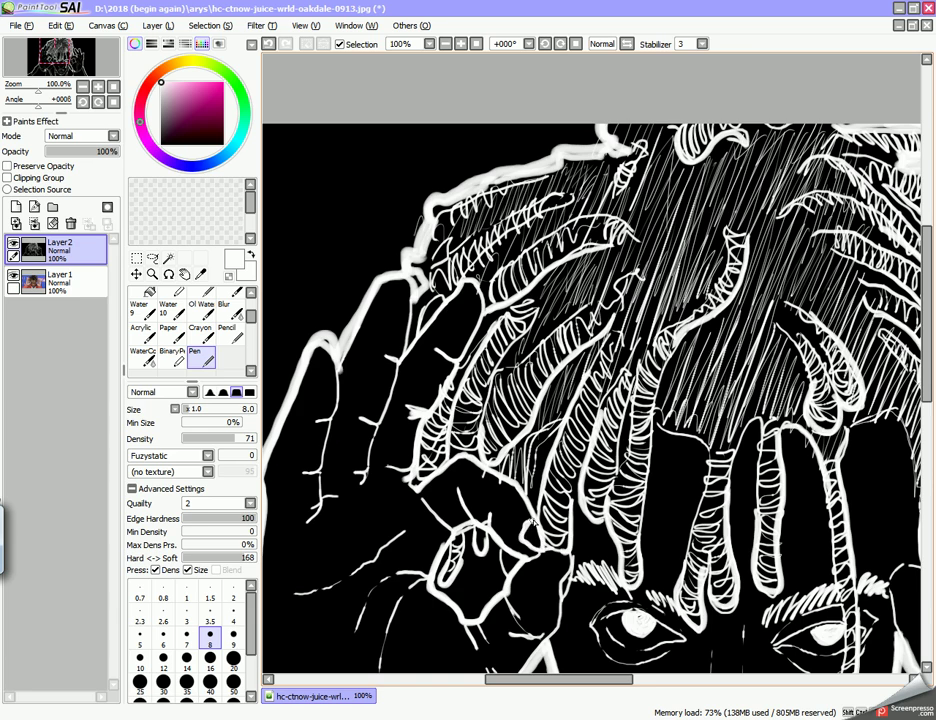
- Examine the whole line drawing at several zoom levels for outlines that still need work
scroll(470, 309, "down", 6)
scroll(470, 309, "up", 3)
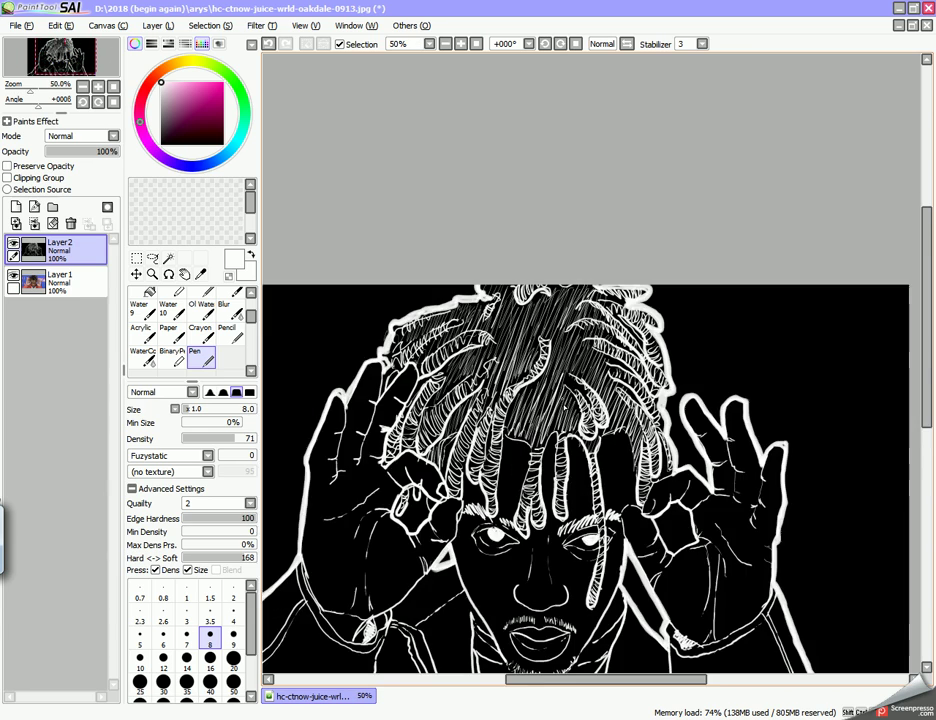
scroll(591, 460, "down", 1)
scroll(591, 460, "up", 1)
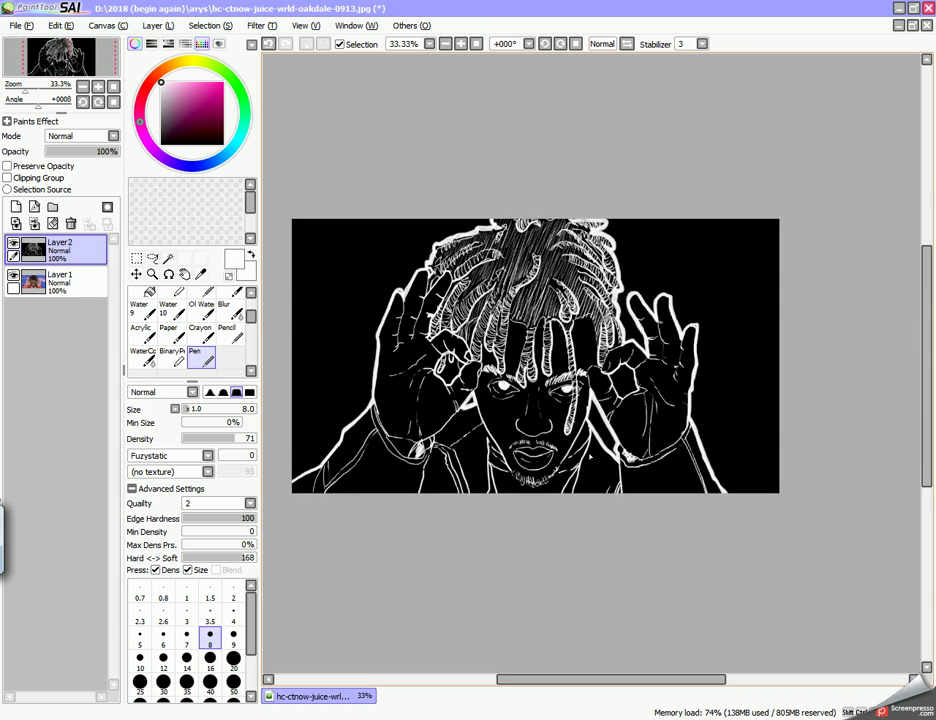
scroll(430, 327, "up", 1)
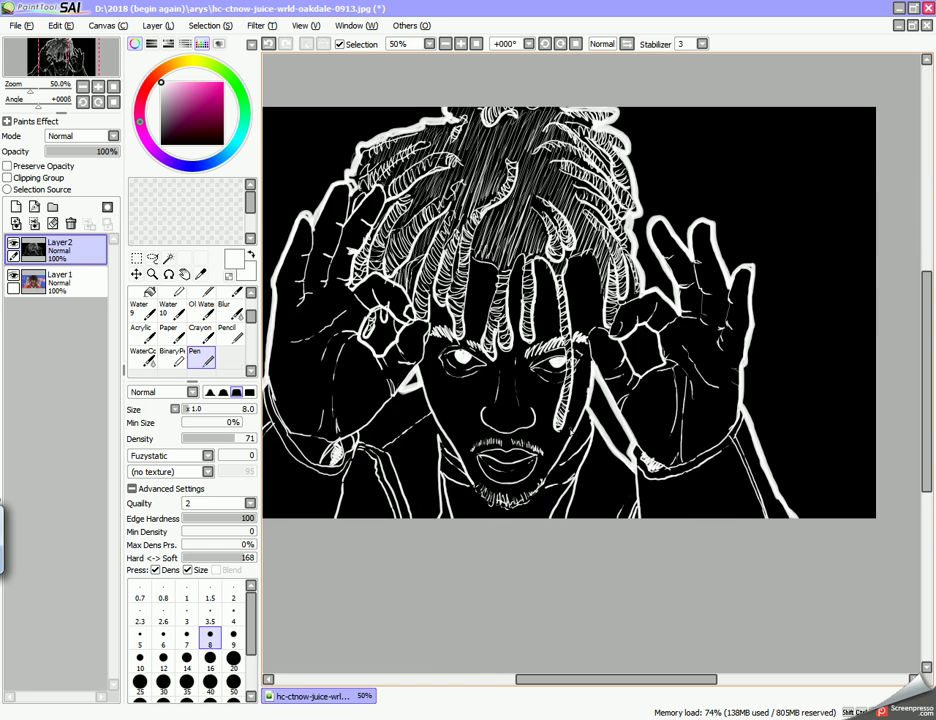
scroll(588, 310, "down", 1)
scroll(588, 310, "up", 1)
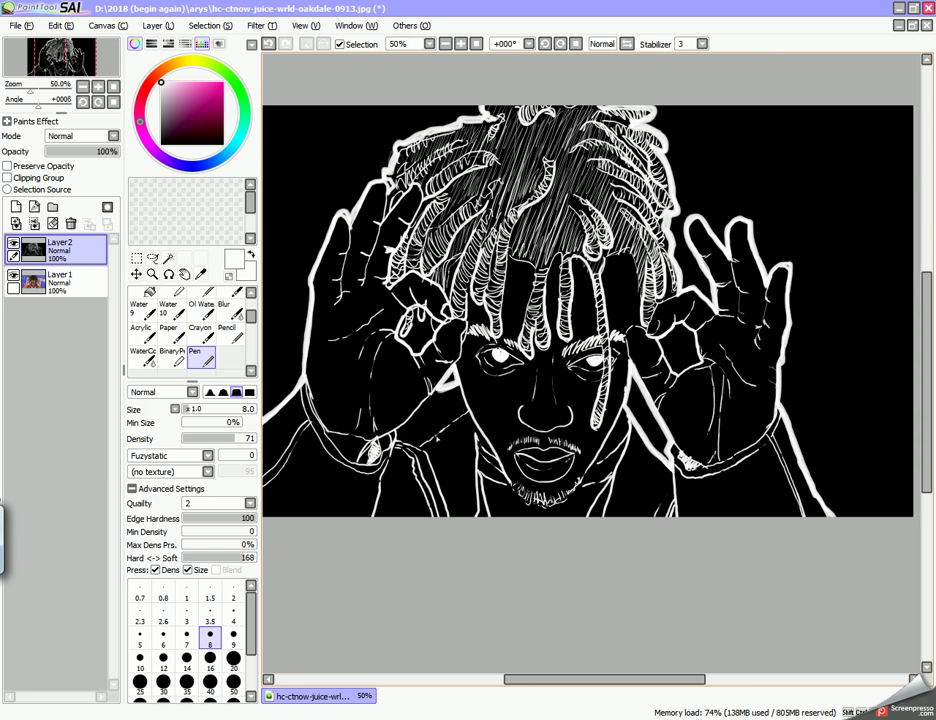
scroll(437, 440, "up", 1)
scroll(330, 330, "down", 2)
scroll(328, 331, "up", 1)
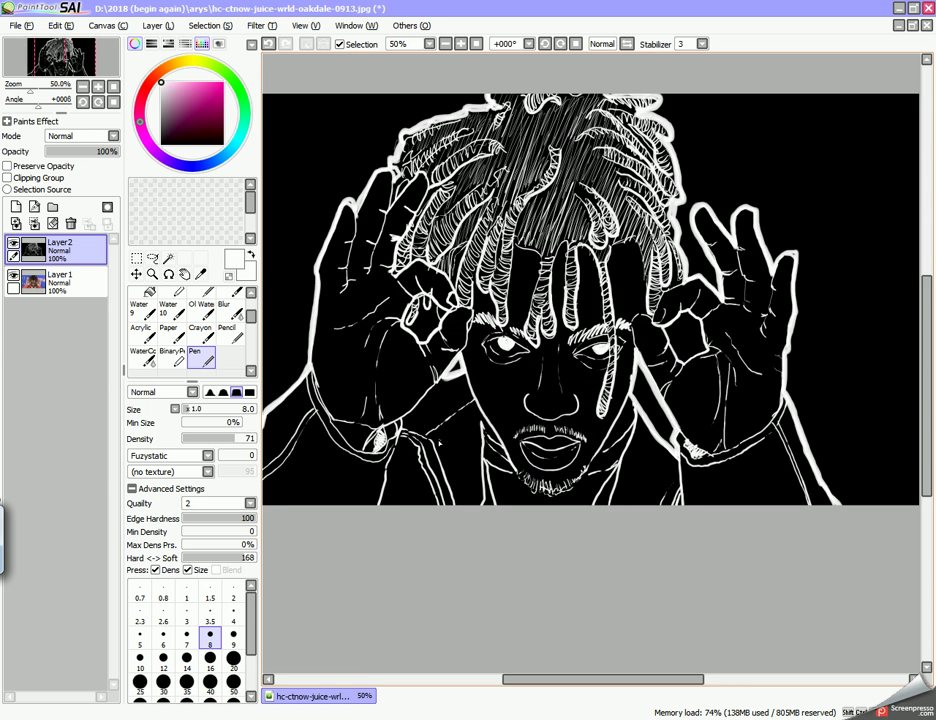
scroll(333, 350, "down", 1)
scroll(330, 340, "up", 1)
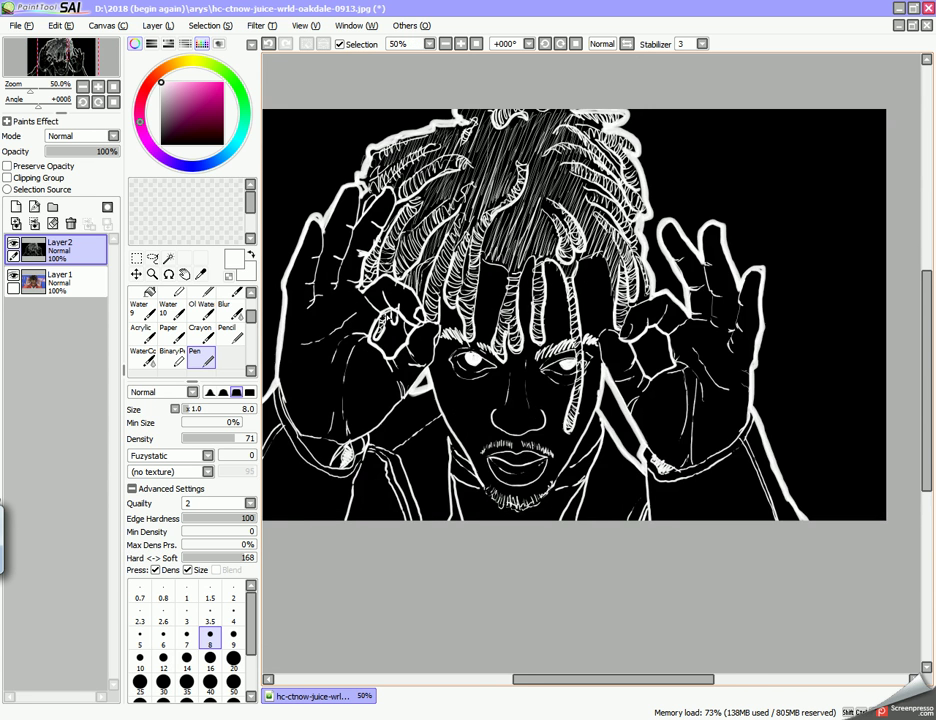
scroll(330, 340, "down", 1)
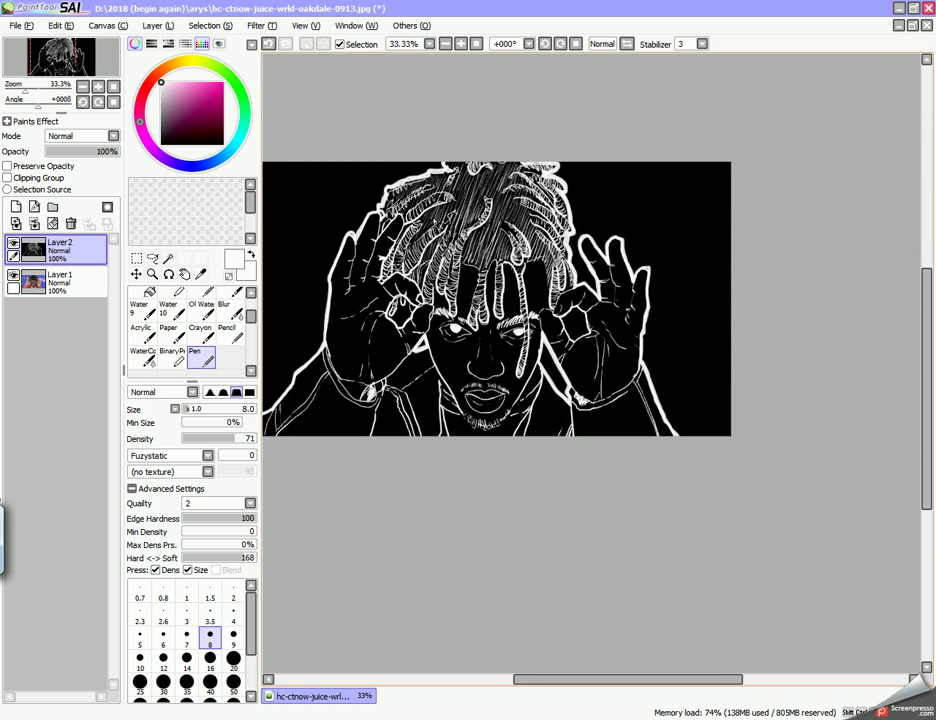
scroll(323, 163, "up", 1)
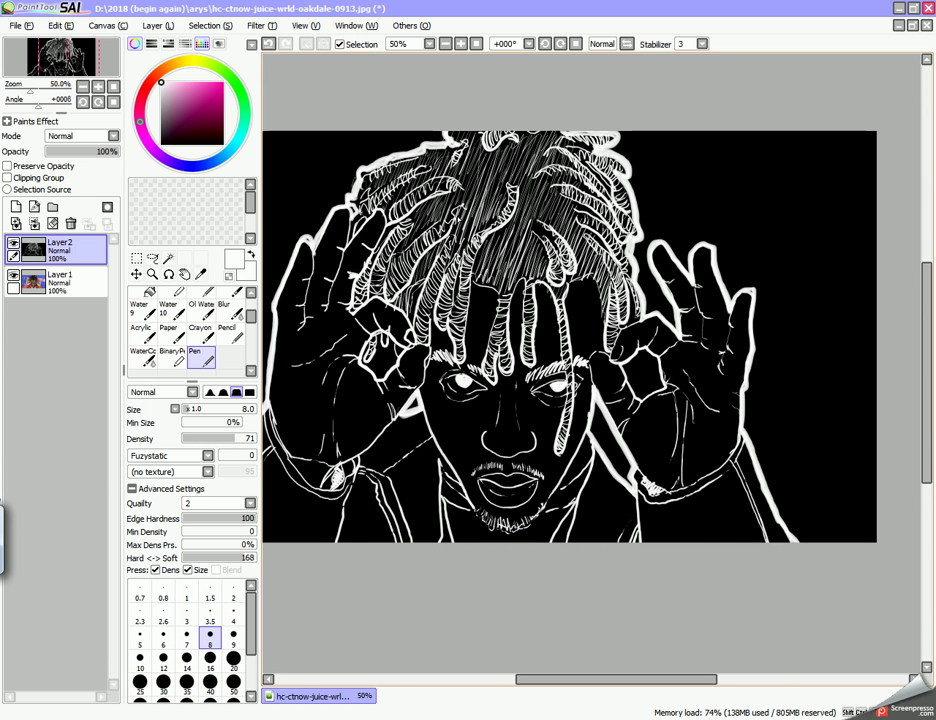
scroll(276, 300, "down", 3)
scroll(276, 300, "up", 2)
scroll(131, 318, "down", 1)
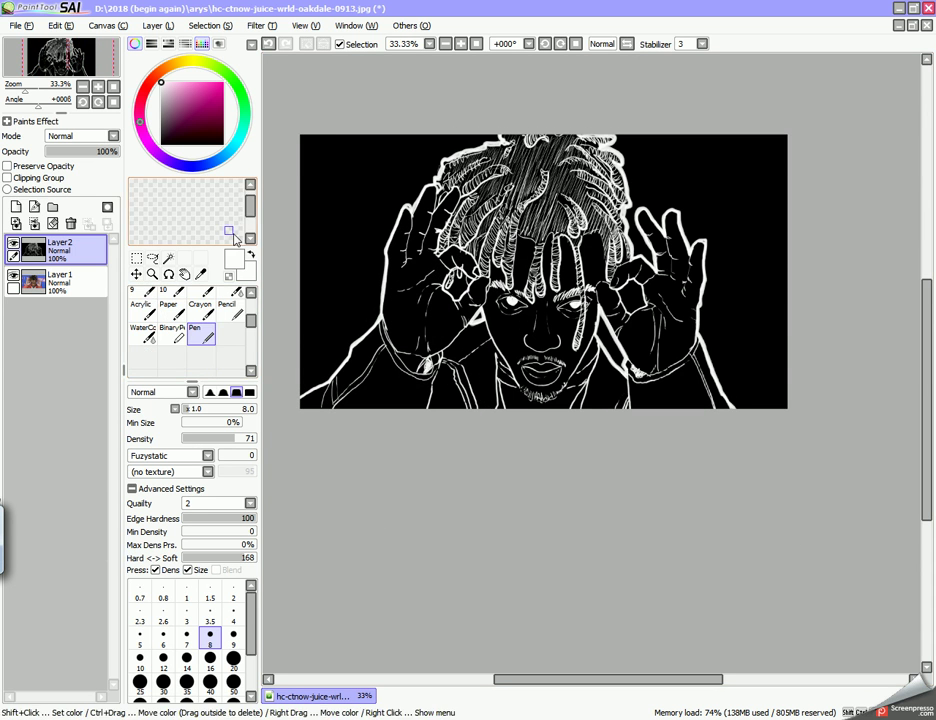
scroll(330, 150, "up", 3)
scroll(347, 152, "down", 2)
scroll(670, 133, "down", 1)
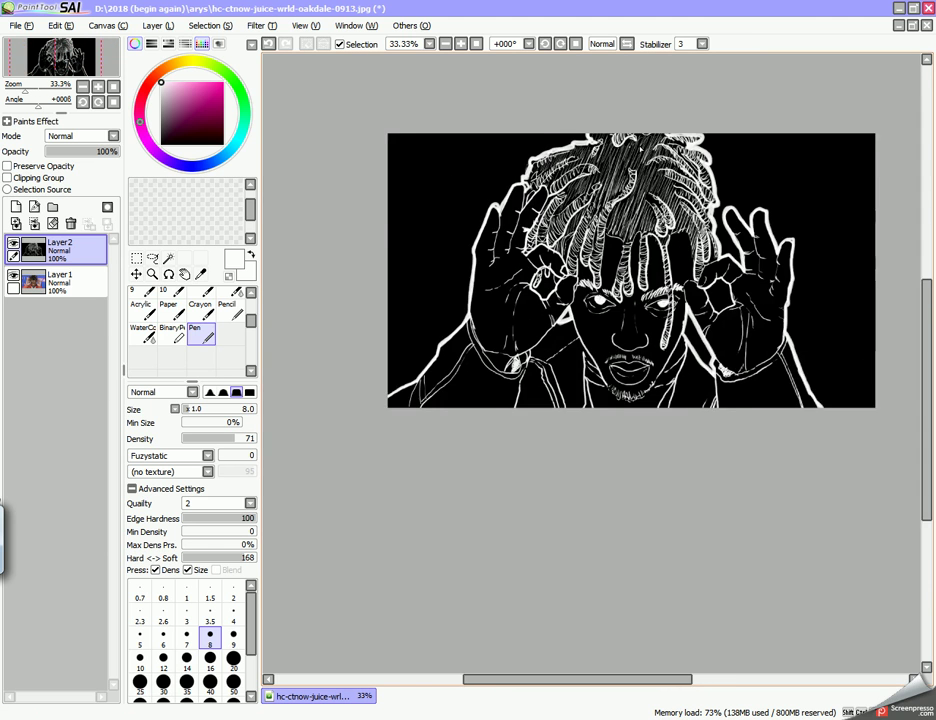
scroll(670, 133, "up", 1)
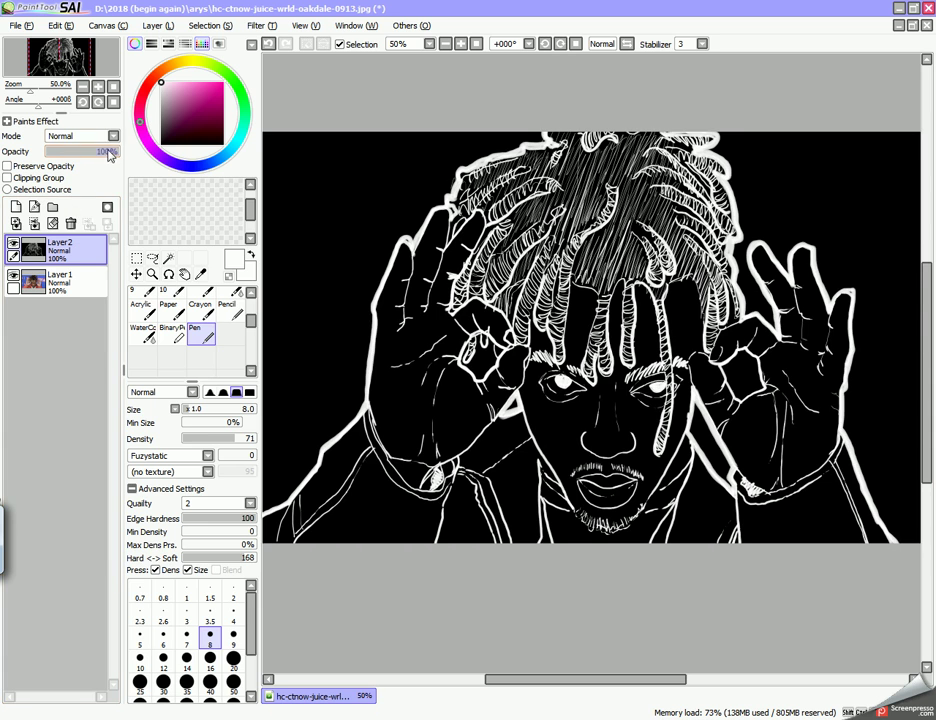
- Lower Layer2's opacity to 30% and compare the line art with the photo underneath
left_click_drag(109, 151, 69, 159)
scroll(330, 195, "down", 5)
scroll(385, 207, "up", 4)
scroll(397, 210, "down", 1)
scroll(400, 230, "up", 3)
scroll(410, 270, "down", 1)
scroll(421, 305, "up", 1)
scroll(421, 305, "up", 1)
scroll(415, 325, "down", 4)
scroll(401, 355, "up", 2)
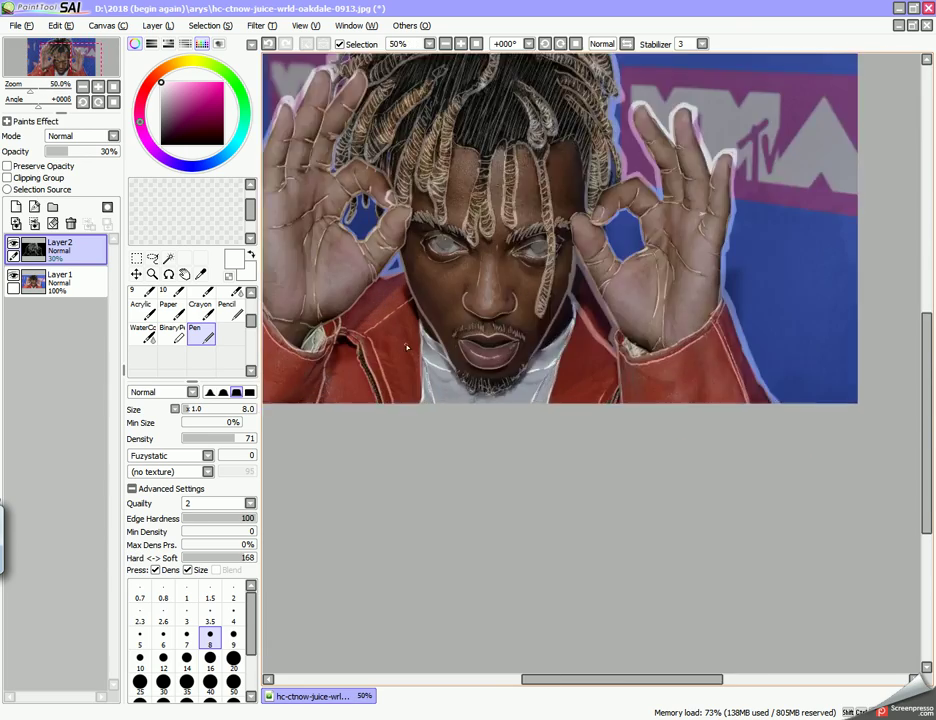
- Set the pen size to 5 and hatch the jacket lapel on the left-hand side of the neck with long lines
scroll(401, 355, "up", 1)
scroll(405, 335, "up", 2)
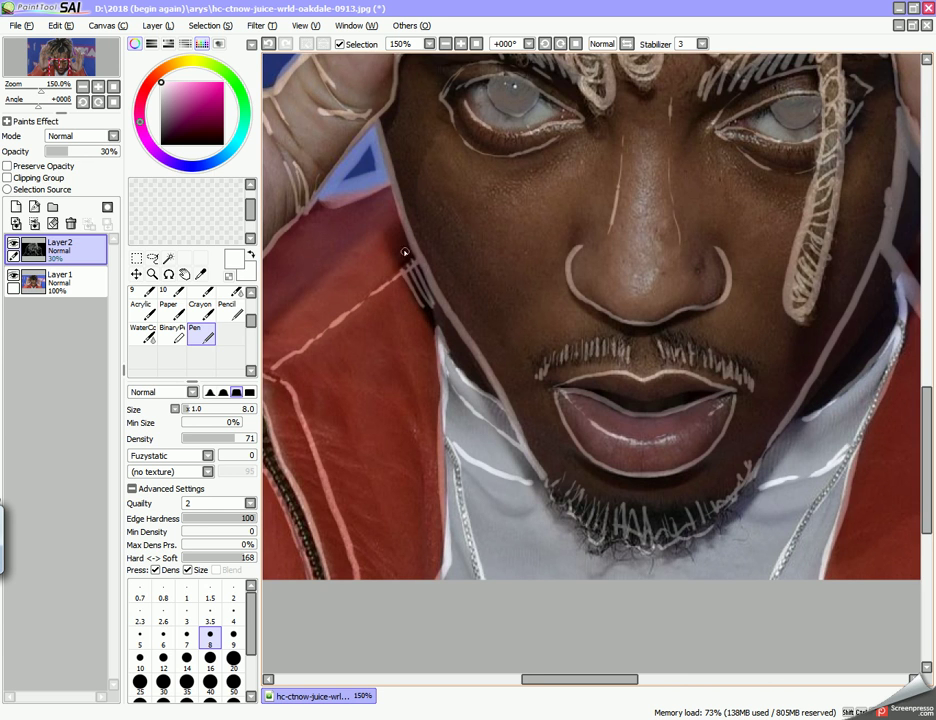
scroll(315, 352, "down", 3)
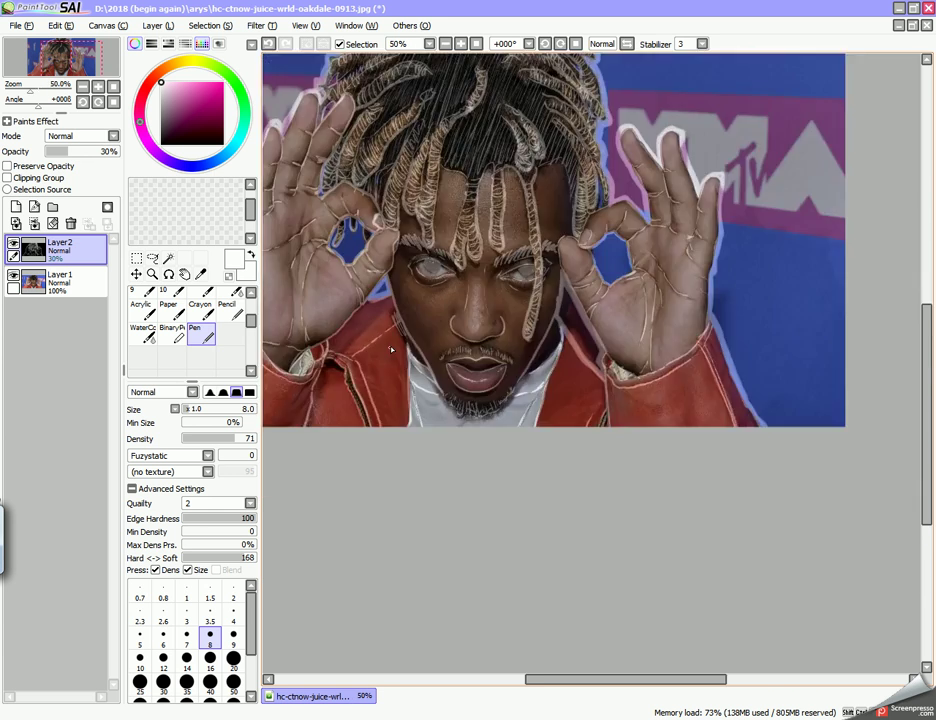
scroll(315, 352, "up", 1)
left_click_drag(189, 409, 186, 409)
scroll(507, 352, "down", 3)
scroll(521, 368, "up", 3)
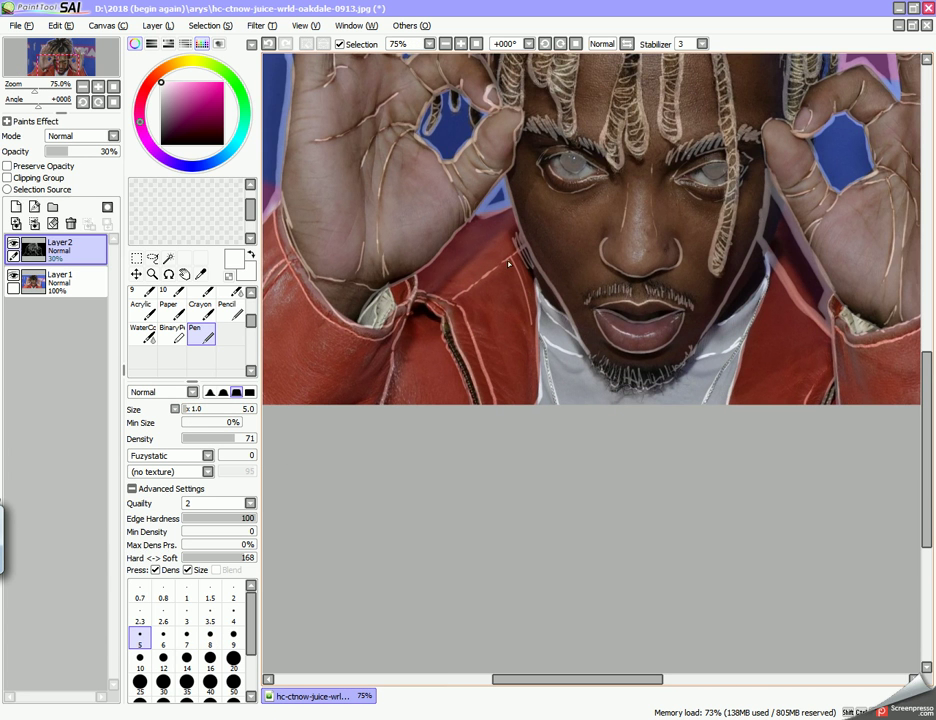
mouse_move(501, 273)
left_mouse_down()
mouse_move(525, 391)
mouse_move(518, 388)
left_mouse_up()
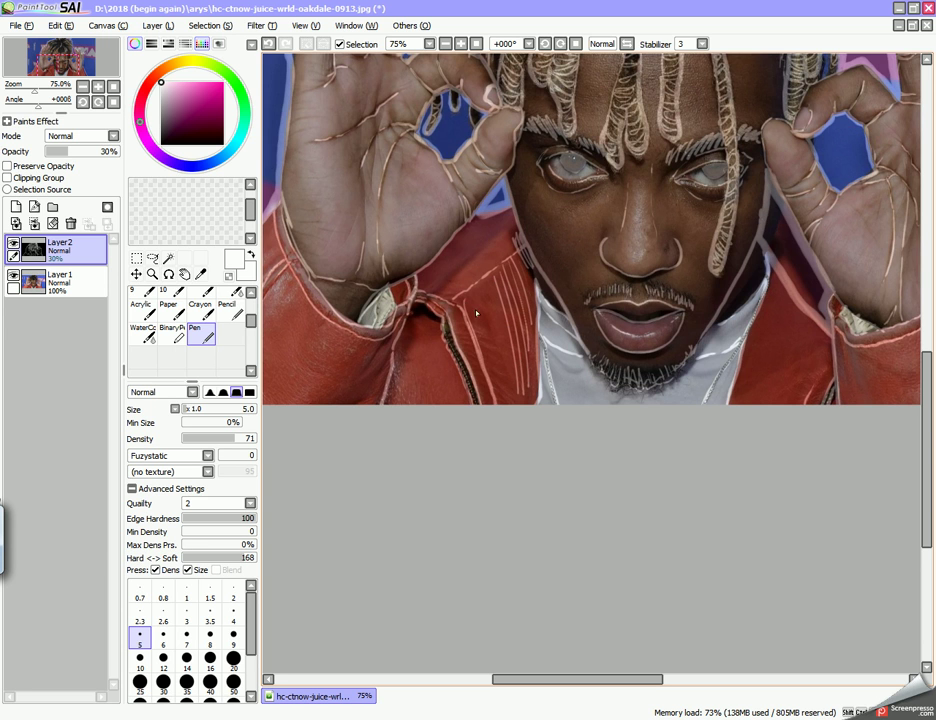
left_click_drag(485, 289, 518, 405)
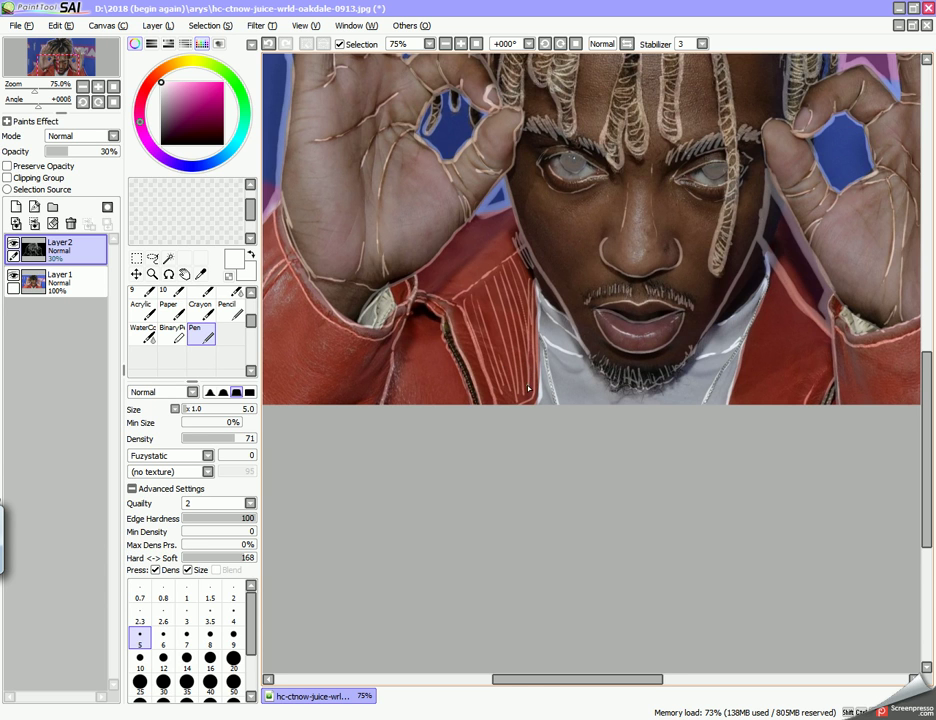
- Hatch the jacket shoulder between the left-hand hand and the lapel with diagonal lines parallel to its upper edge
scroll(481, 284, "down", 3)
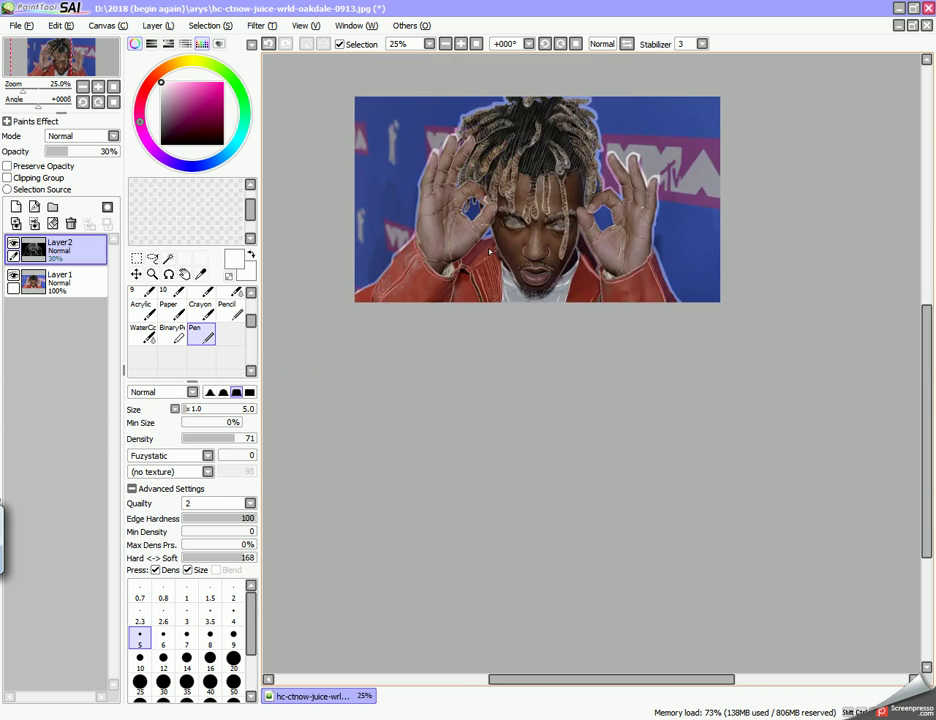
scroll(465, 277, "up", 3)
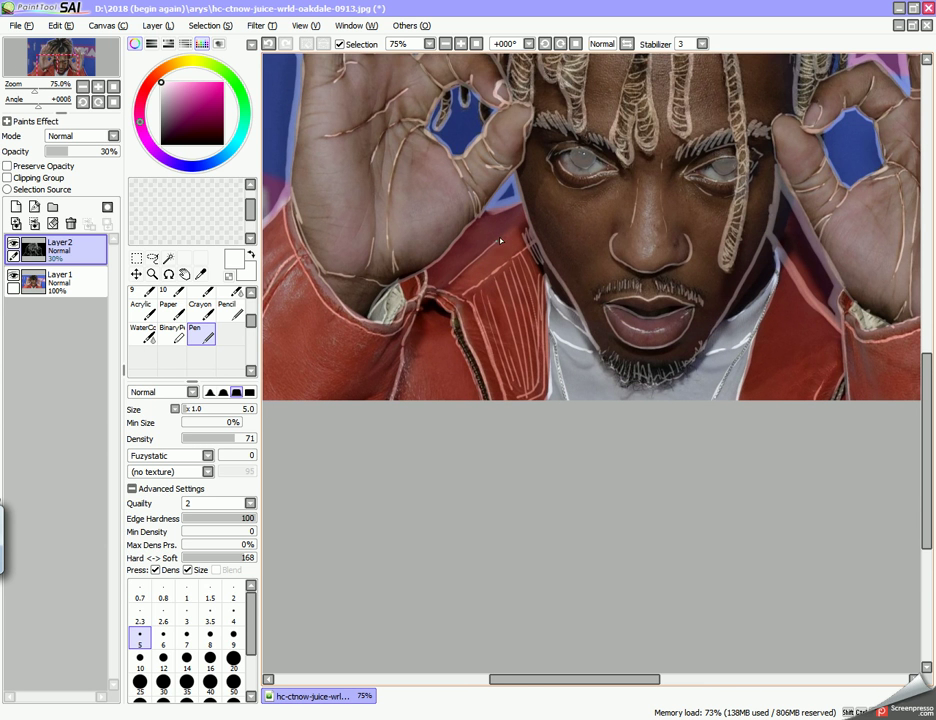
left_click_drag(514, 212, 455, 262)
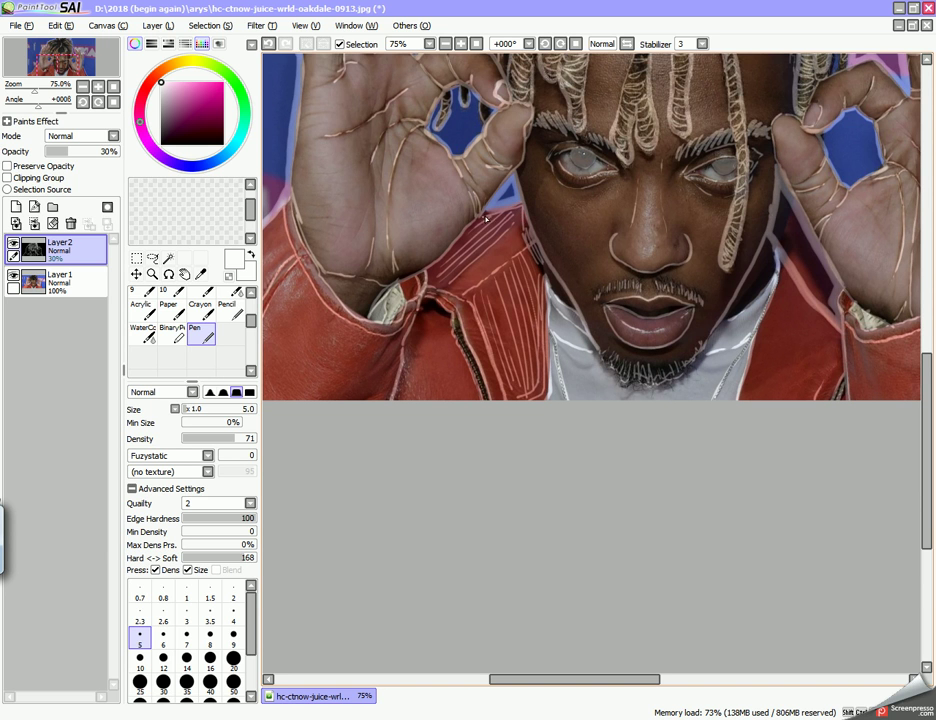
scroll(512, 318, "down", 2)
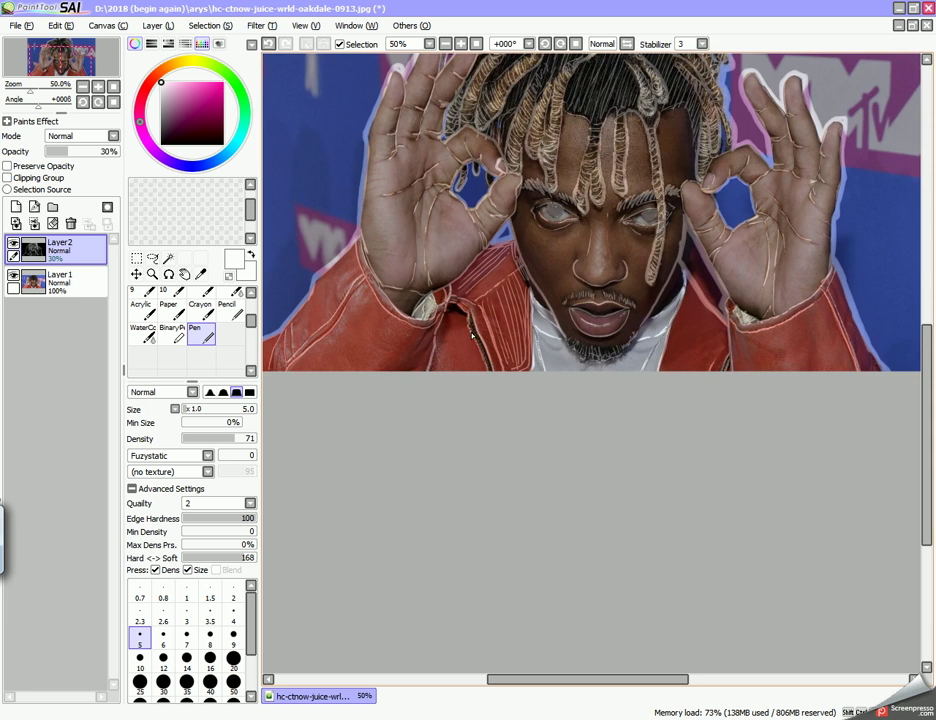
- Add short hatching strokes to the shadow under the jacket fold above the left-hand zipper
scroll(449, 314, "up", 4)
scroll(468, 439, "down", 1)
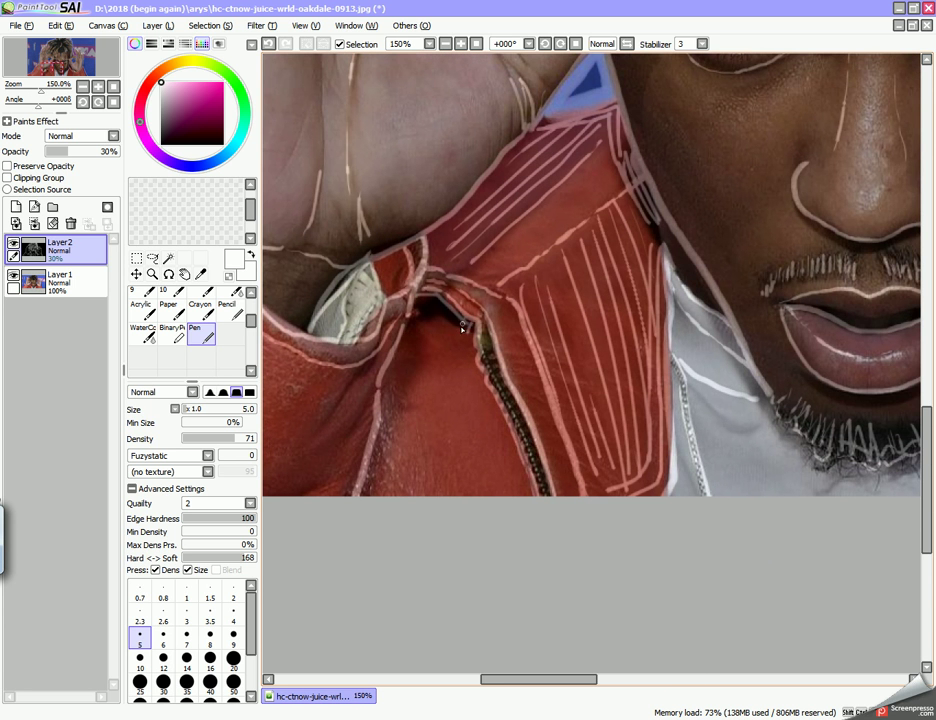
left_click_drag(450, 308, 456, 328)
mouse_move(444, 304)
left_mouse_down()
mouse_move(448, 327)
mouse_move(426, 326)
left_mouse_up()
left_click_drag(423, 303, 415, 328)
scroll(487, 315, "down", 5)
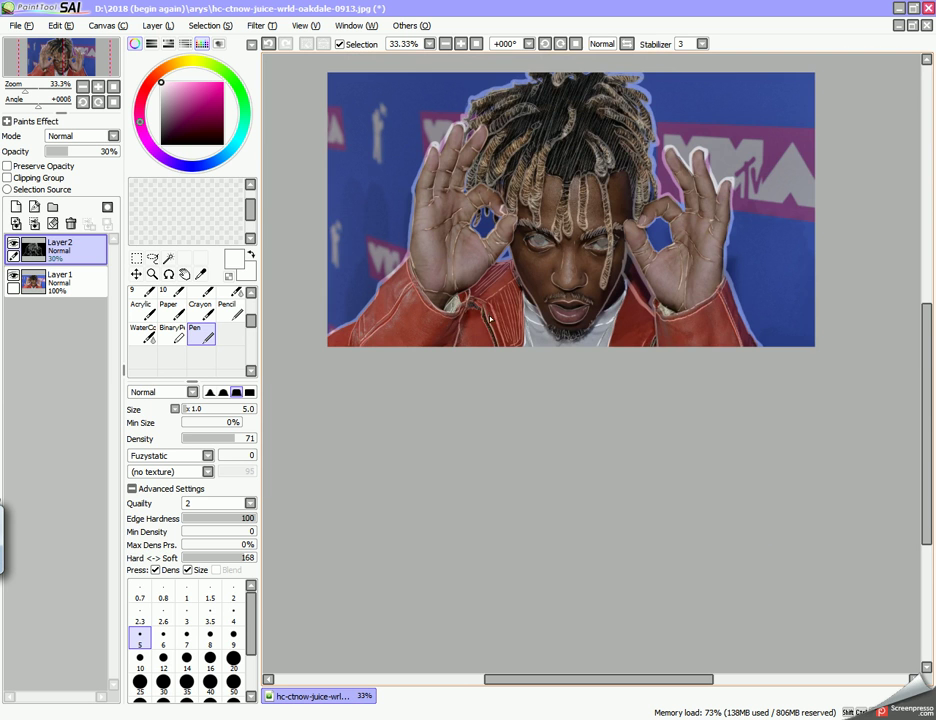
- Add short hatching strokes beside the sleeve seam below the left-hand cuff
scroll(448, 324, "up", 7)
scroll(449, 313, "down", 4)
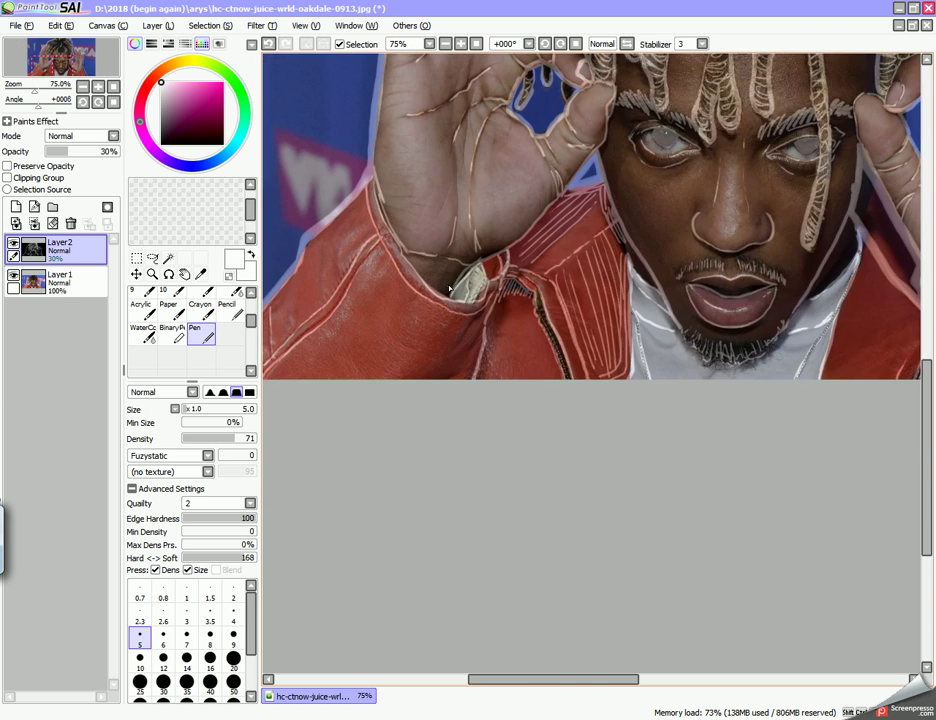
scroll(455, 285, "up", 1)
scroll(513, 288, "down", 3)
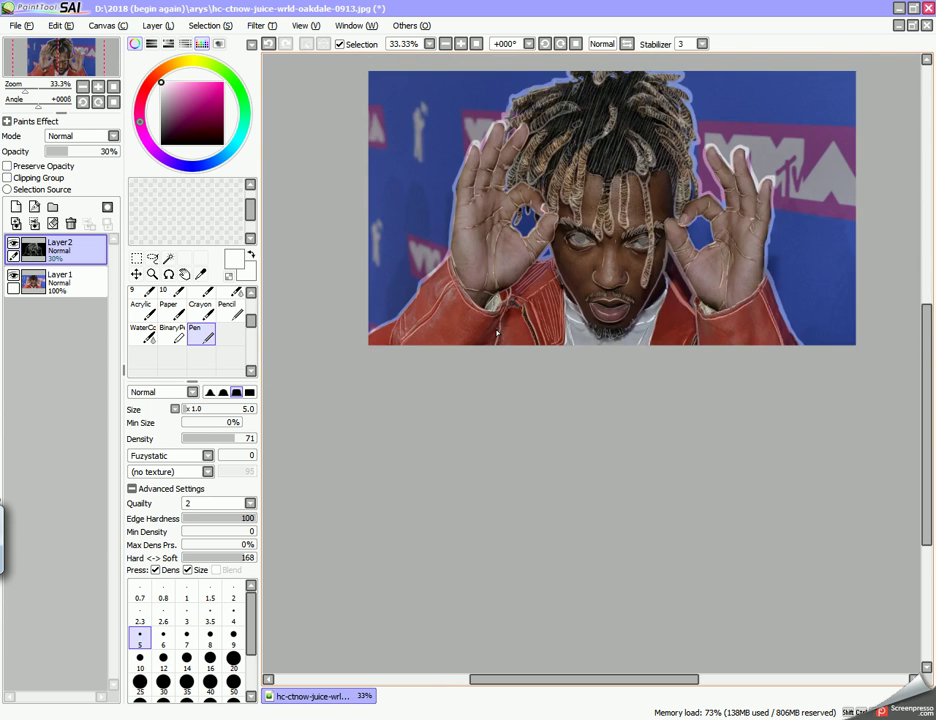
scroll(497, 331, "up", 3)
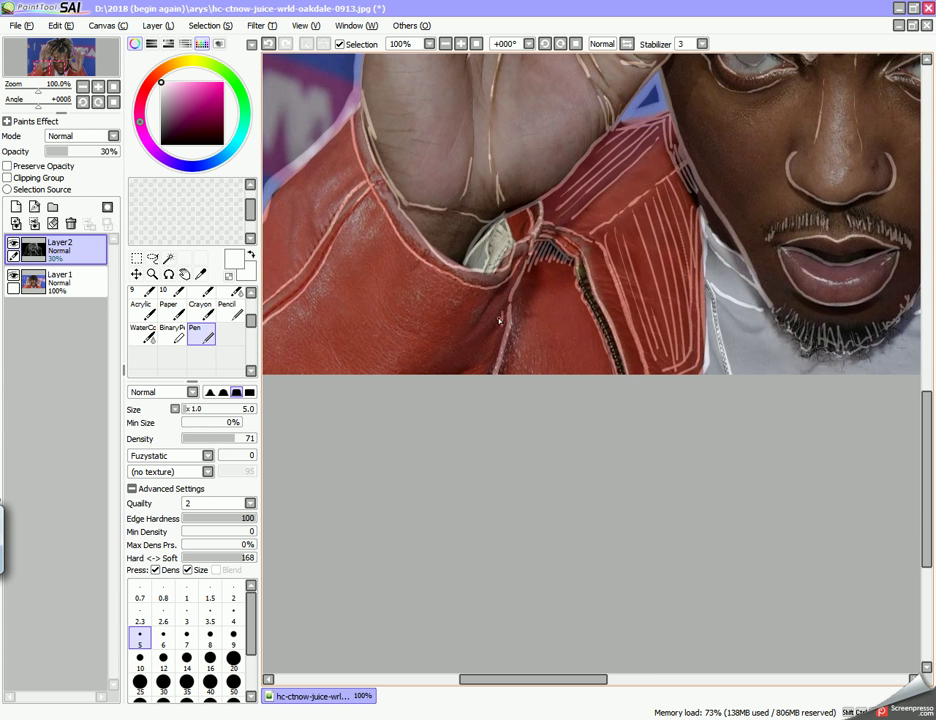
left_click_drag(505, 314, 494, 338)
scroll(442, 377, "down", 3)
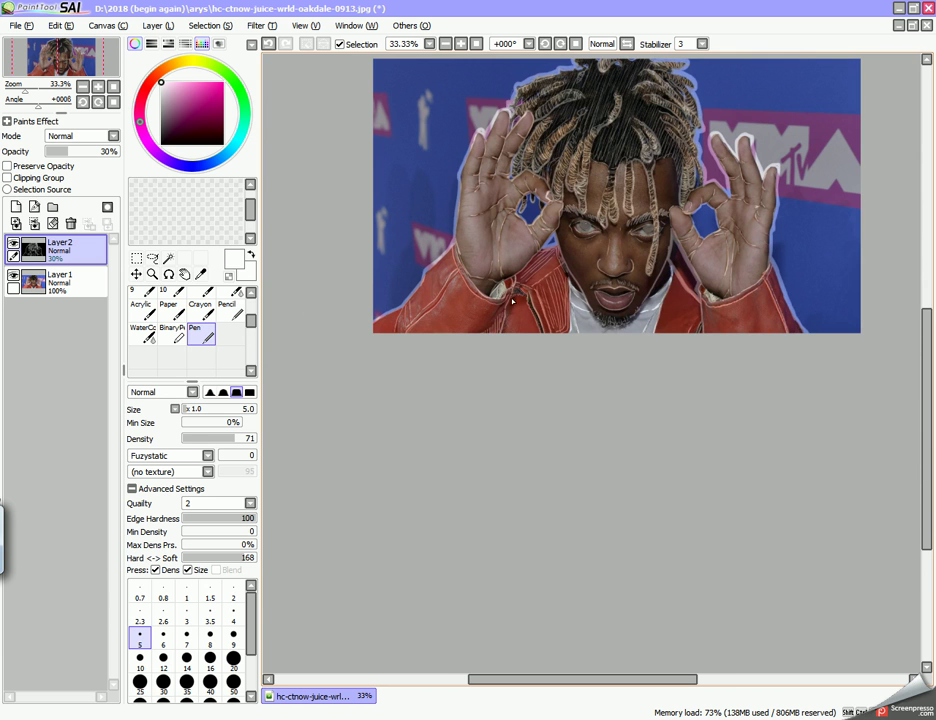
- Hatch the shadowed neck area between the jaw and the shirt collar on the right-hand side with short parallel strokes
scroll(478, 307, "up", 3)
scroll(478, 307, "down", 4)
scroll(633, 296, "up", 4)
scroll(633, 296, "down", 3)
scroll(633, 296, "up", 1)
left_click_drag(589, 182, 606, 240)
left_click_drag(581, 197, 603, 250)
left_click_drag(576, 208, 598, 258)
mouse_move(572, 222)
left_mouse_down()
mouse_move(592, 268)
mouse_move(583, 281)
left_mouse_up()
left_click_drag(560, 243, 579, 287)
mouse_move(555, 251)
left_mouse_down()
mouse_move(575, 278)
mouse_move(551, 262)
mouse_move(563, 293)
mouse_move(557, 303)
left_mouse_up()
left_click_drag(540, 281, 546, 314)
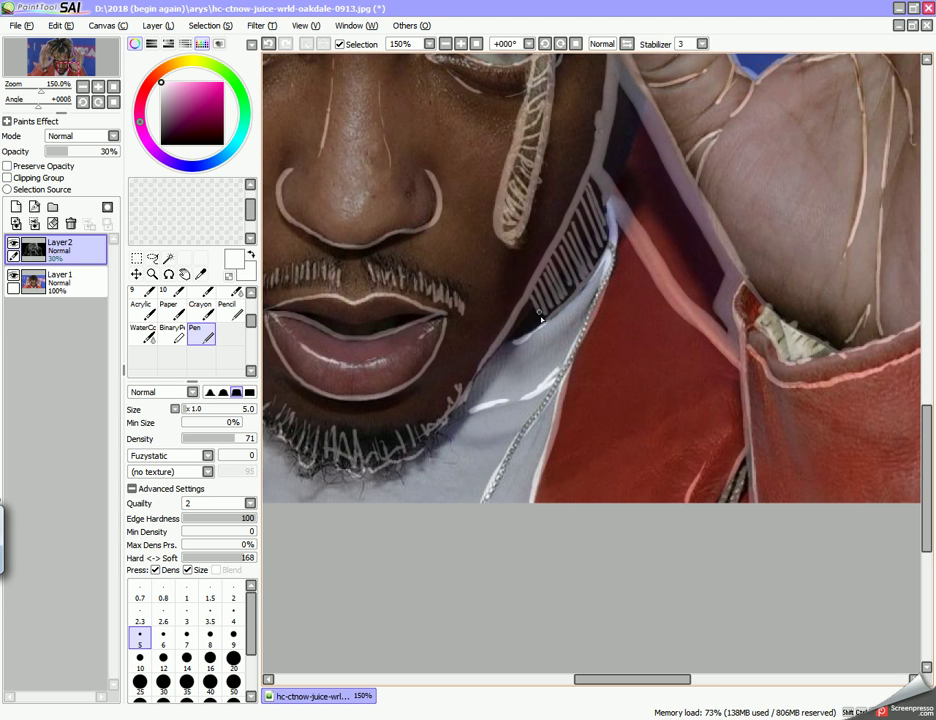
scroll(505, 309, "down", 1)
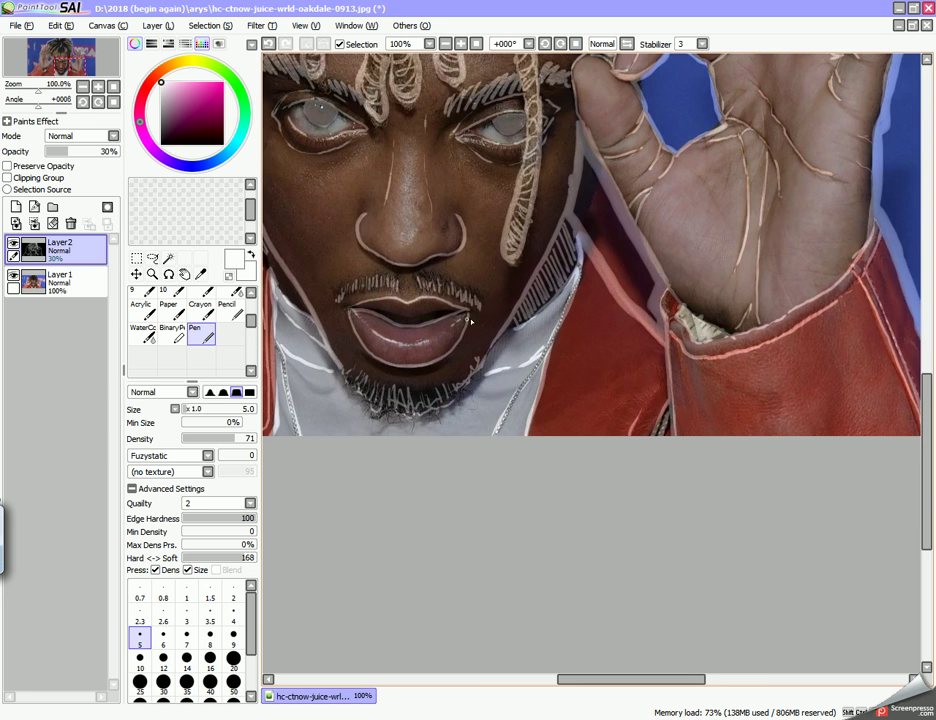
- Hatch the jacket lapel on the right-hand side of the neck with lines fanning out from its lower part
scroll(458, 325, "down", 8)
scroll(529, 313, "up", 6)
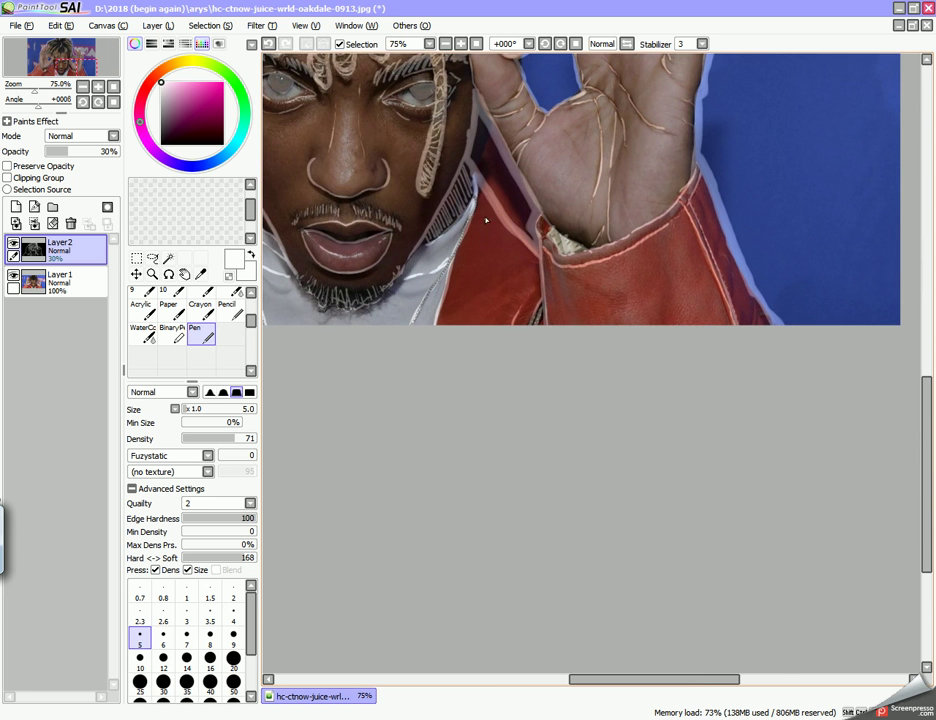
left_click_drag(481, 197, 440, 321)
mouse_move(484, 203)
left_mouse_down()
mouse_move(448, 311)
mouse_move(481, 242)
mouse_move(487, 203)
mouse_move(467, 283)
mouse_move(488, 229)
mouse_move(452, 314)
mouse_move(505, 239)
mouse_move(456, 311)
mouse_move(511, 254)
mouse_move(457, 314)
left_mouse_up()
mouse_move(531, 262)
left_mouse_down()
mouse_move(477, 298)
mouse_move(536, 284)
mouse_move(470, 320)
left_mouse_up()
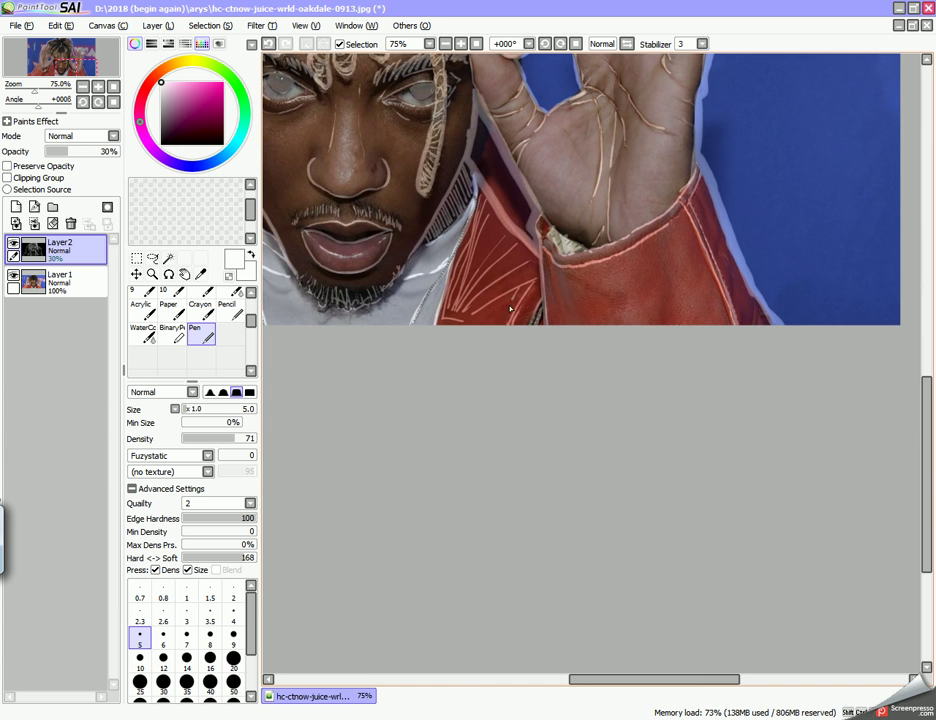
mouse_move(468, 236)
left_mouse_down()
mouse_move(444, 311)
mouse_move(472, 319)
left_mouse_up()
scroll(508, 240, "down", 6)
- Hatch the dark collar strip between the neck and the right-hand hand, and the wrist shadow inside that cuff
scroll(498, 232, "up", 8)
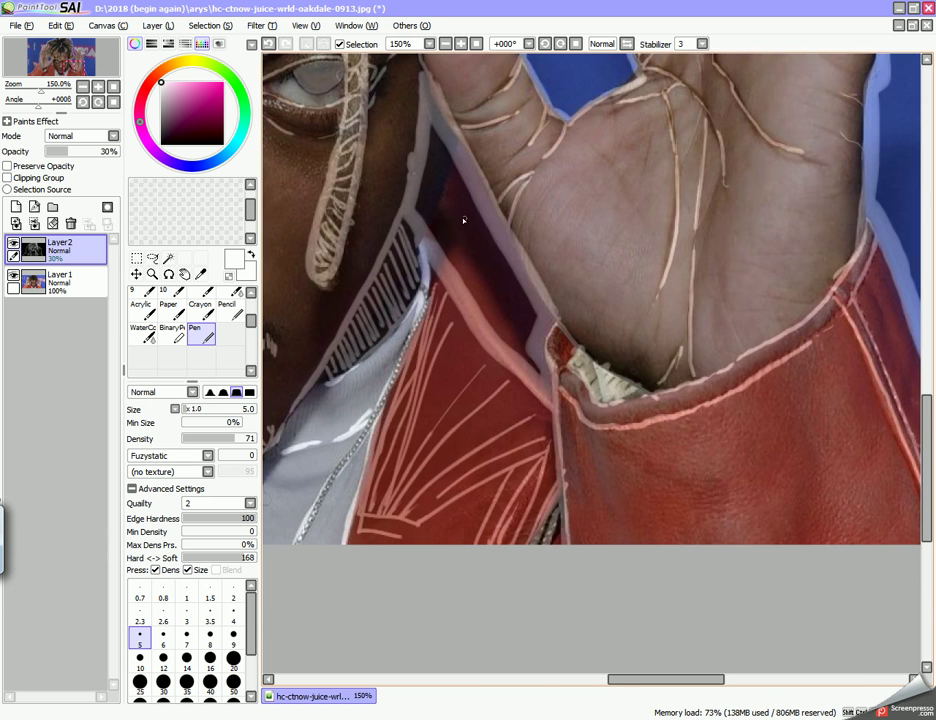
scroll(463, 220, "down", 3)
scroll(447, 183, "up", 1)
left_click_drag(441, 190, 444, 218)
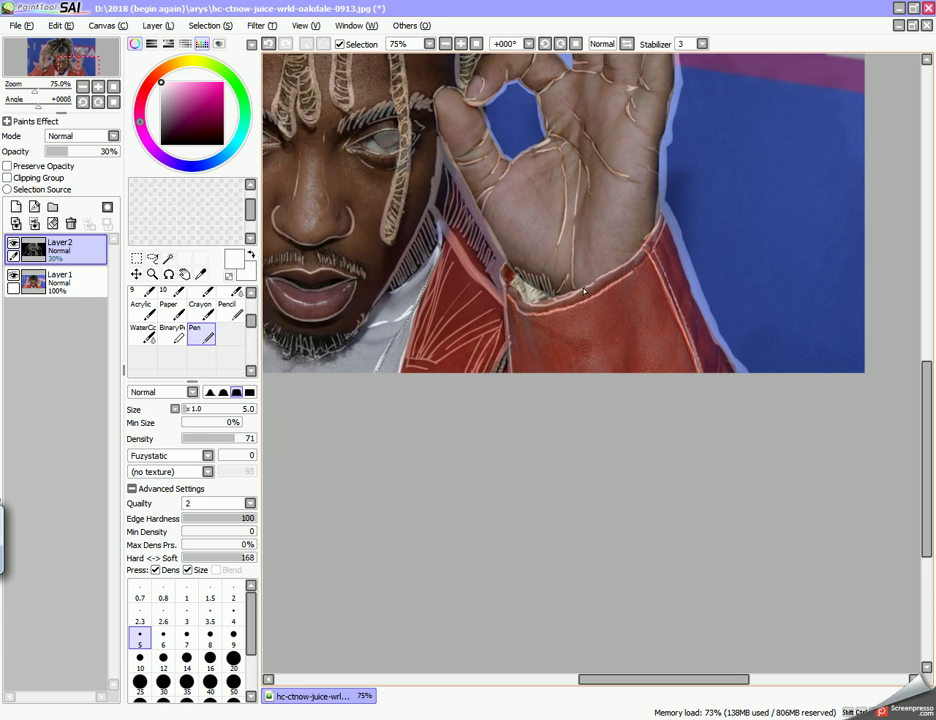
scroll(496, 243, "down", 5)
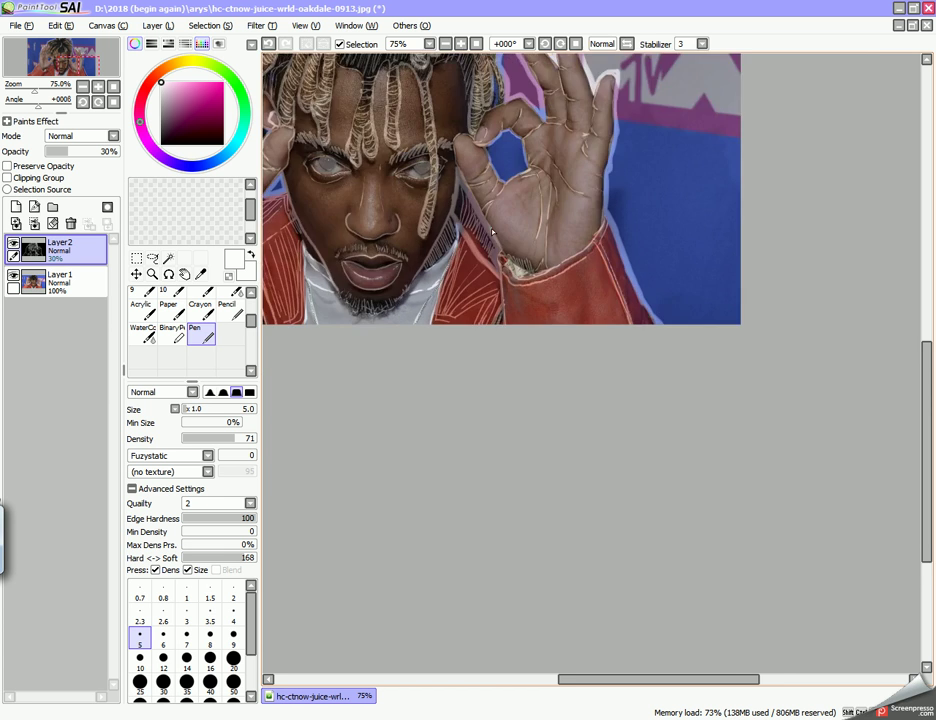
scroll(496, 210, "up", 5)
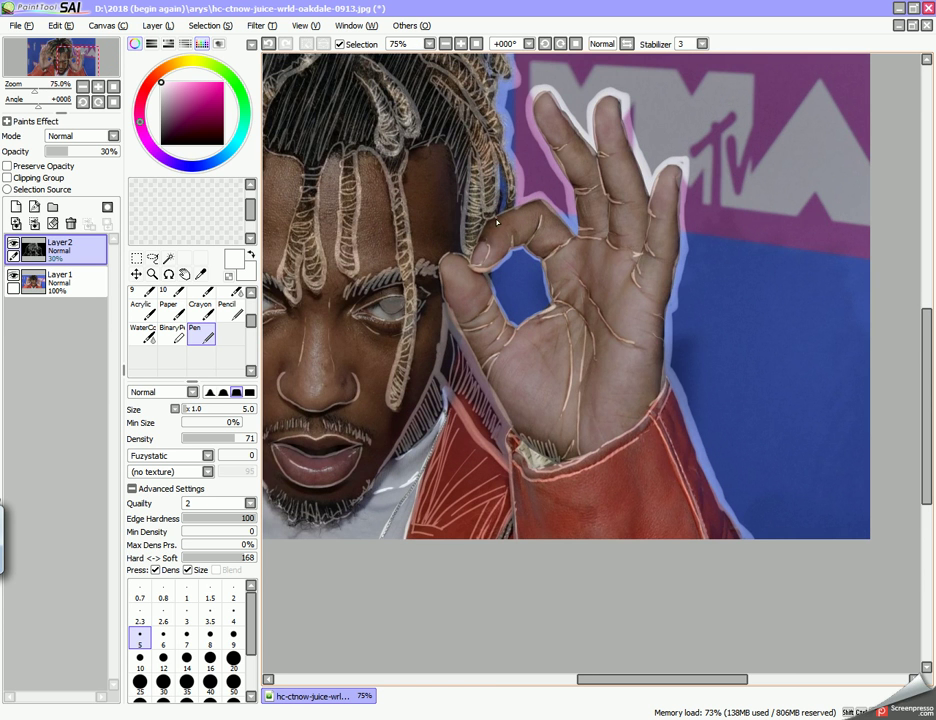
- Fill the chin beard with denser hair strokes and add curly stray hairs along its lower edge
scroll(497, 222, "down", 3)
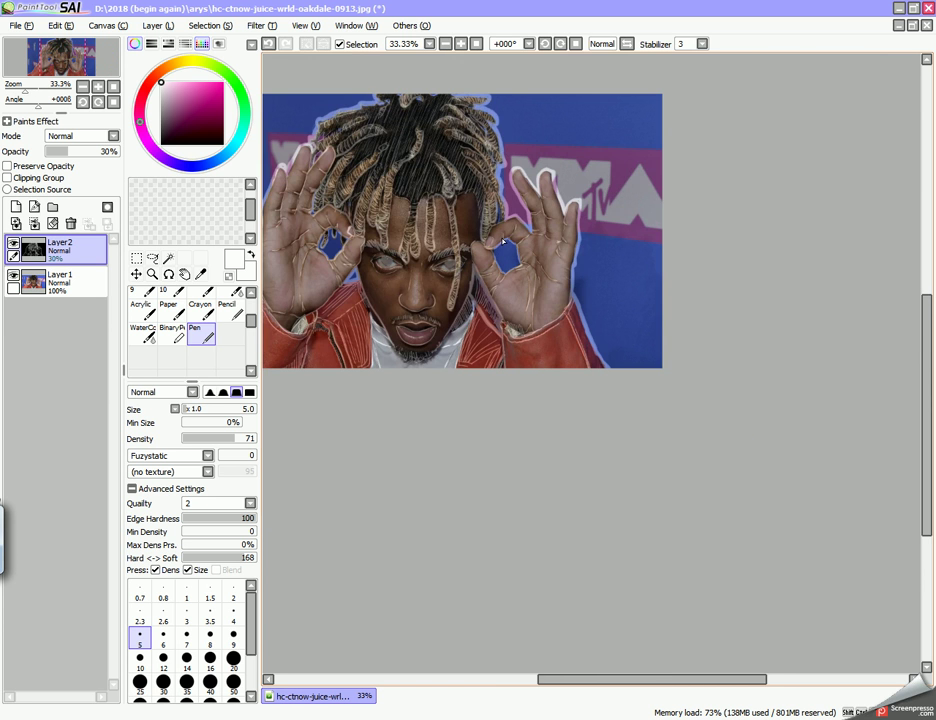
scroll(503, 243, "down", 2)
scroll(462, 248, "up", 3)
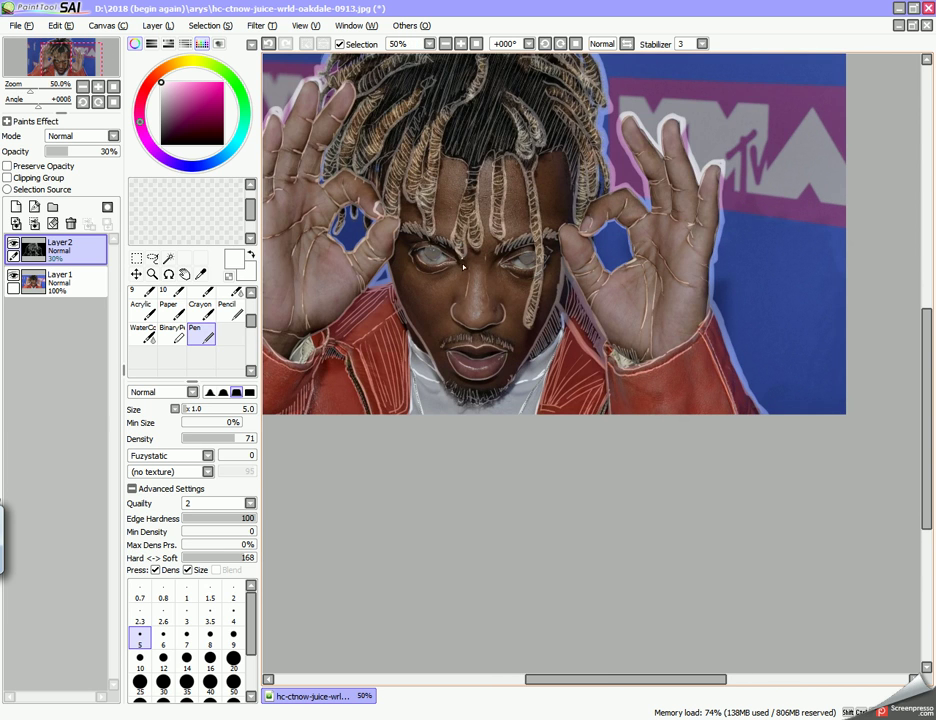
scroll(473, 393, "up", 1)
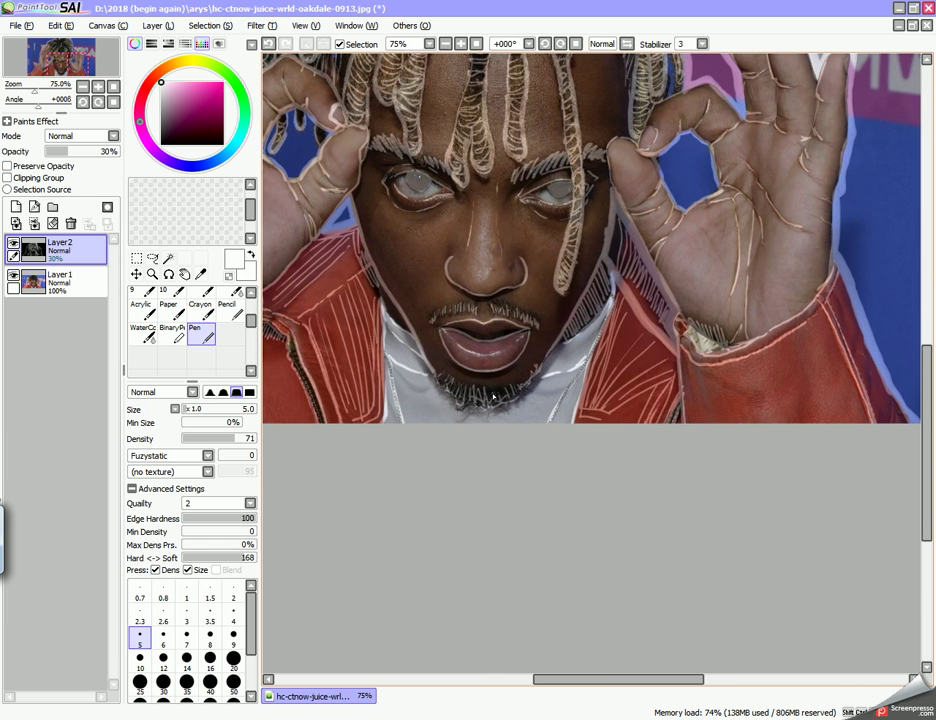
scroll(489, 391, "up", 3)
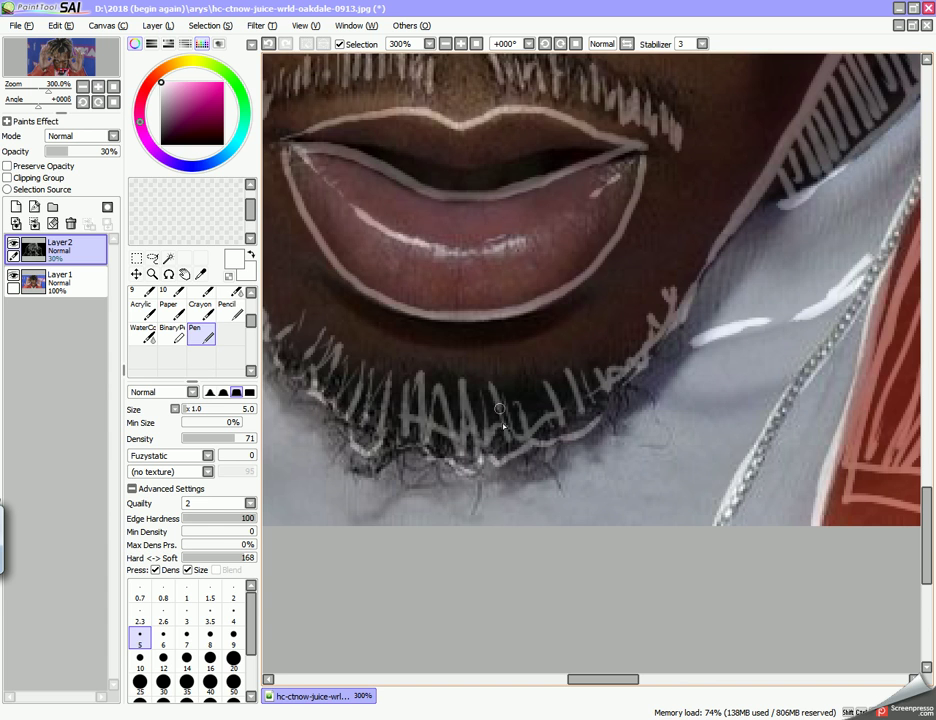
mouse_move(565, 406)
left_mouse_down()
mouse_move(580, 369)
mouse_move(603, 388)
mouse_move(633, 375)
mouse_move(633, 402)
mouse_move(612, 403)
mouse_move(614, 434)
mouse_move(585, 415)
mouse_move(546, 446)
left_mouse_up()
mouse_move(481, 464)
left_mouse_down()
mouse_move(469, 518)
mouse_move(455, 455)
mouse_move(413, 438)
left_mouse_up()
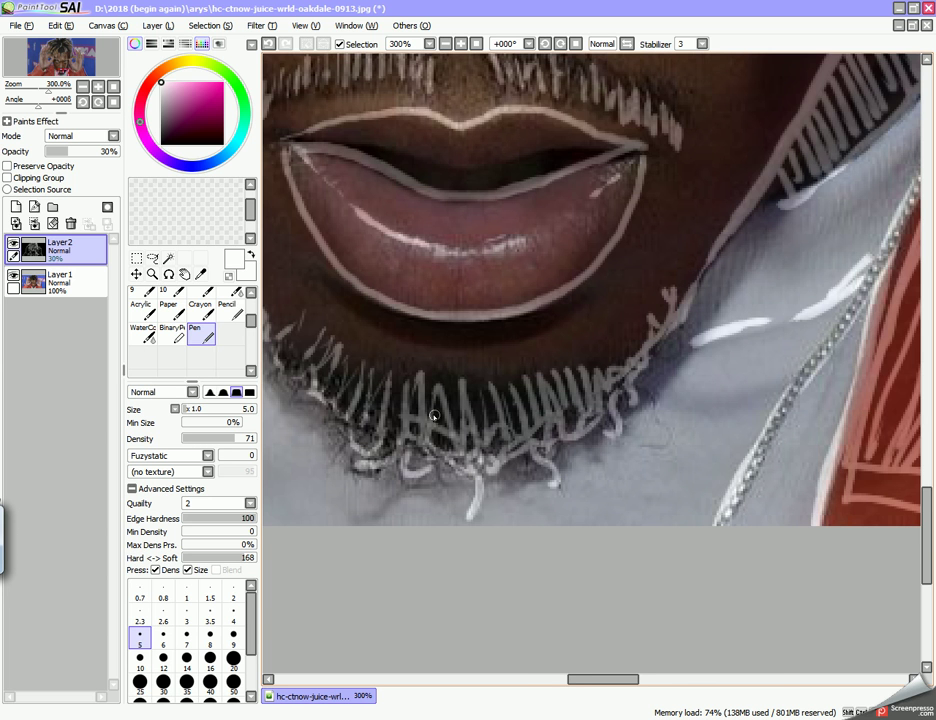
scroll(392, 458, "down", 5)
- Draw short eyelashes along the upper and lower lids of the eye on the left-hand side
scroll(372, 415, "up", 1)
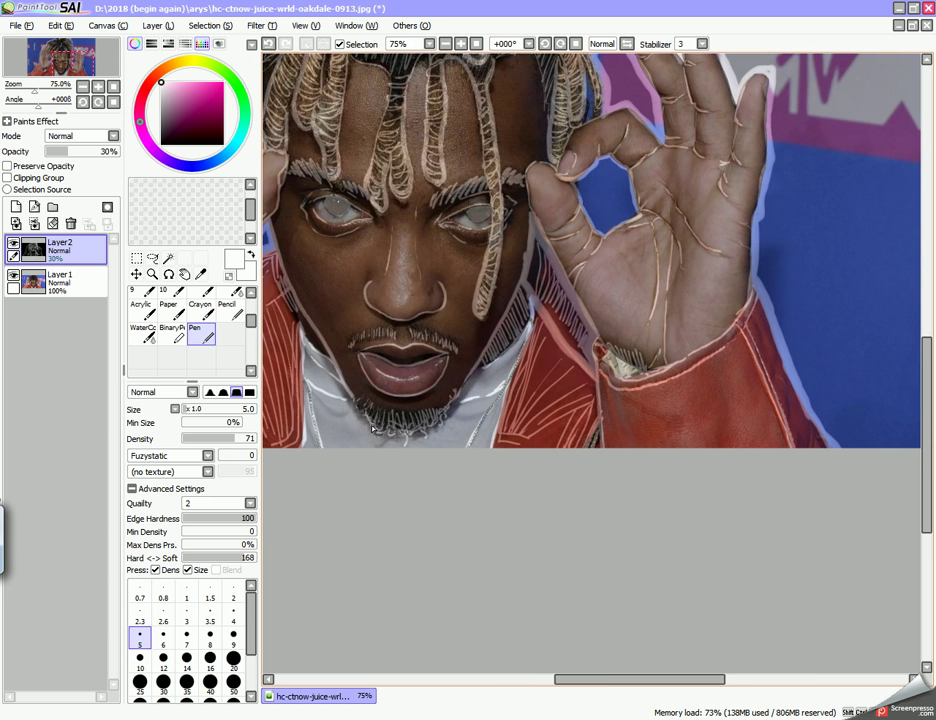
scroll(367, 402, "down", 4)
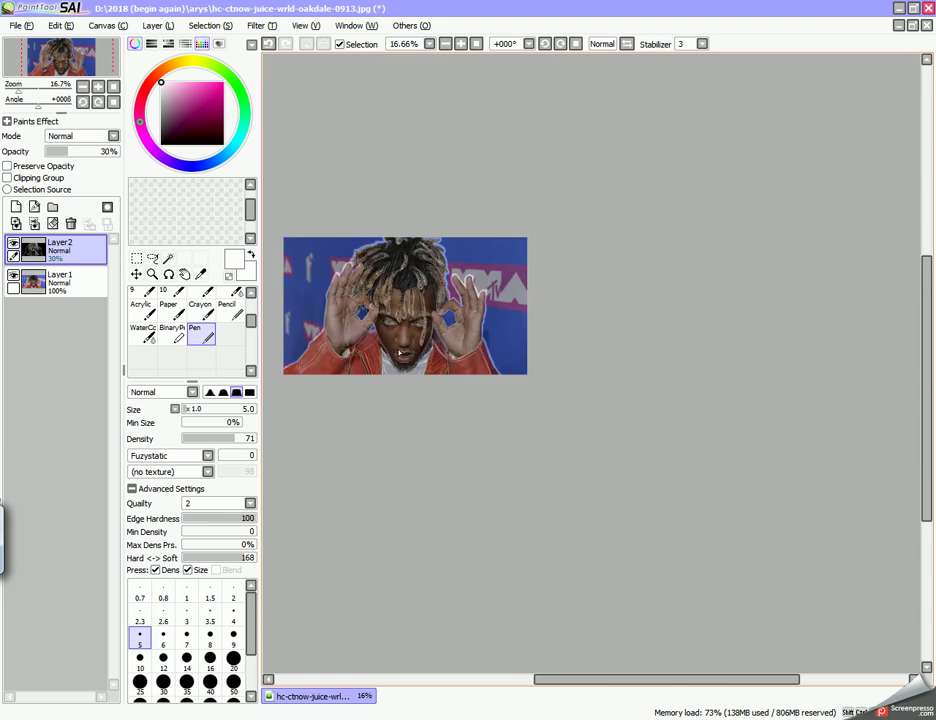
scroll(387, 326, "up", 6)
scroll(387, 326, "up", 1)
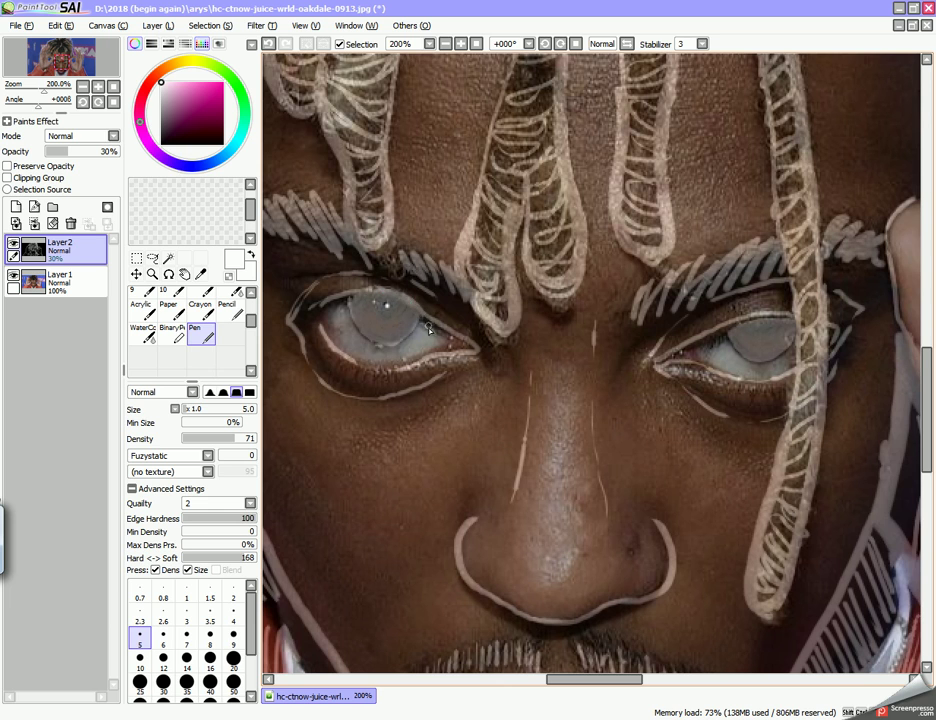
scroll(391, 309, "down", 3)
scroll(441, 296, "up", 4)
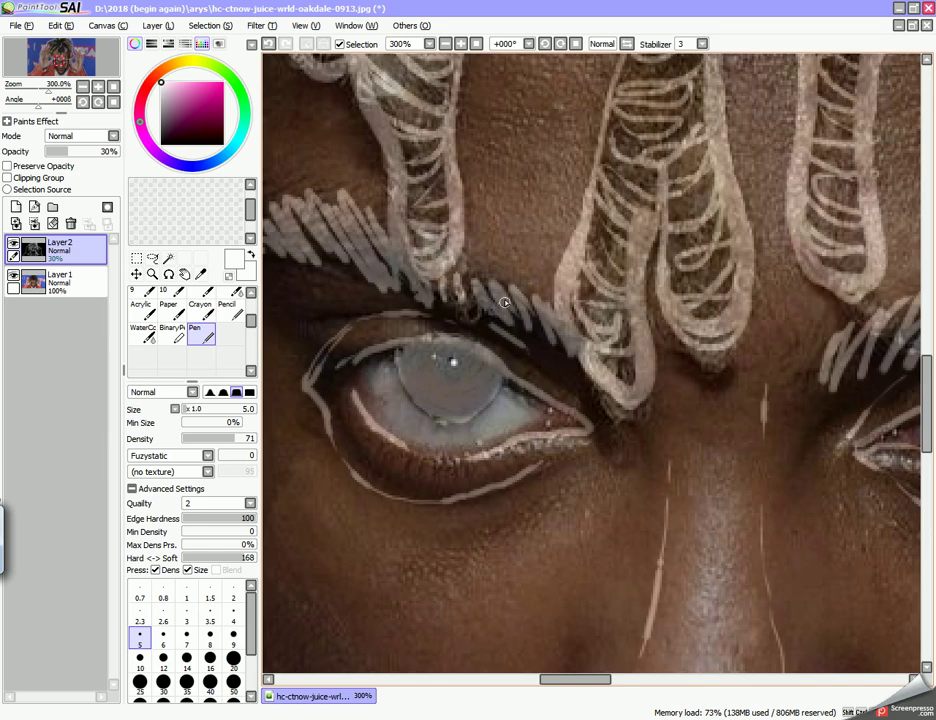
scroll(535, 324, "down", 6)
scroll(591, 323, "up", 5)
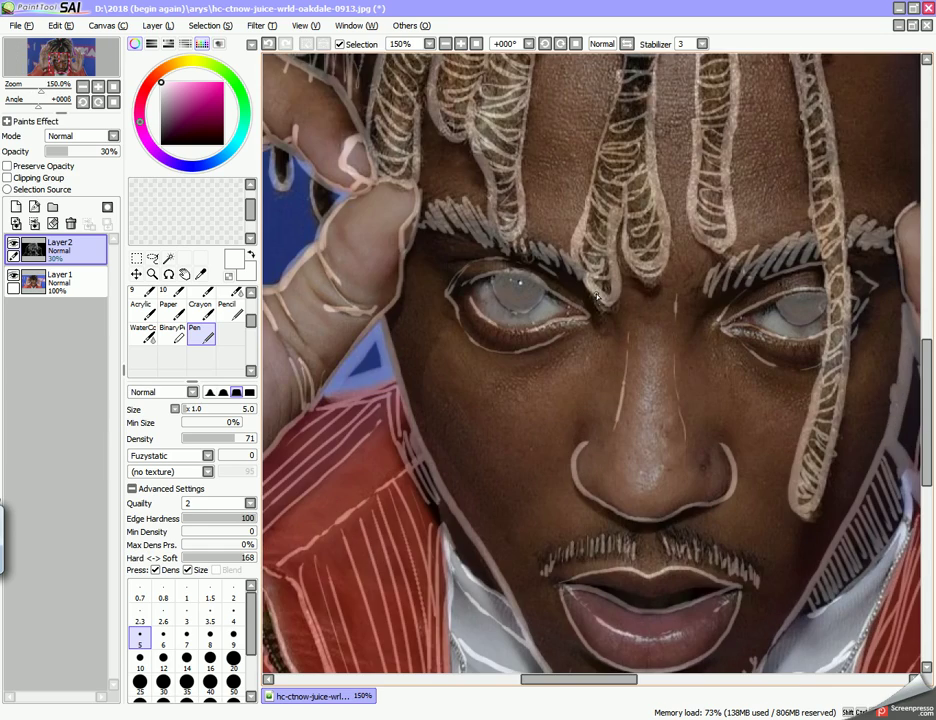
scroll(717, 302, "down", 5)
scroll(717, 302, "up", 4)
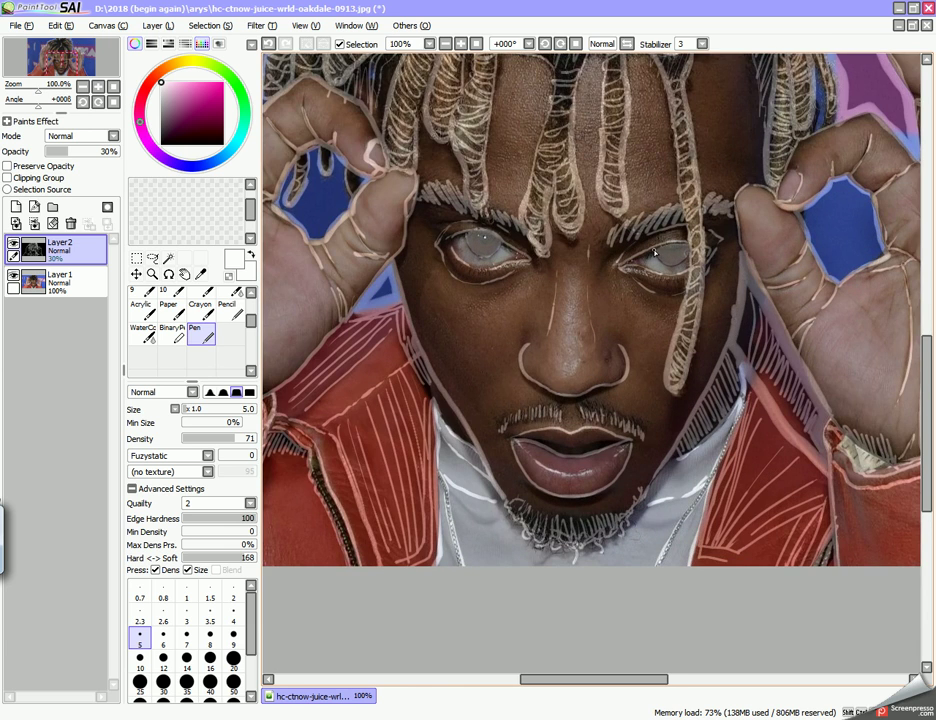
scroll(483, 262, "up", 2)
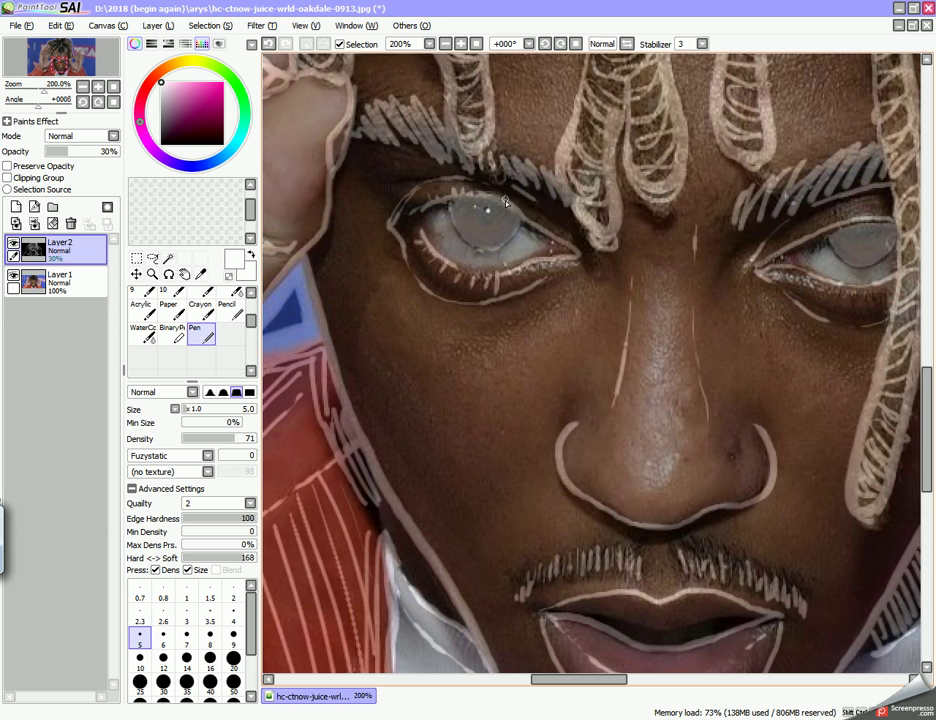
scroll(548, 226, "down", 2)
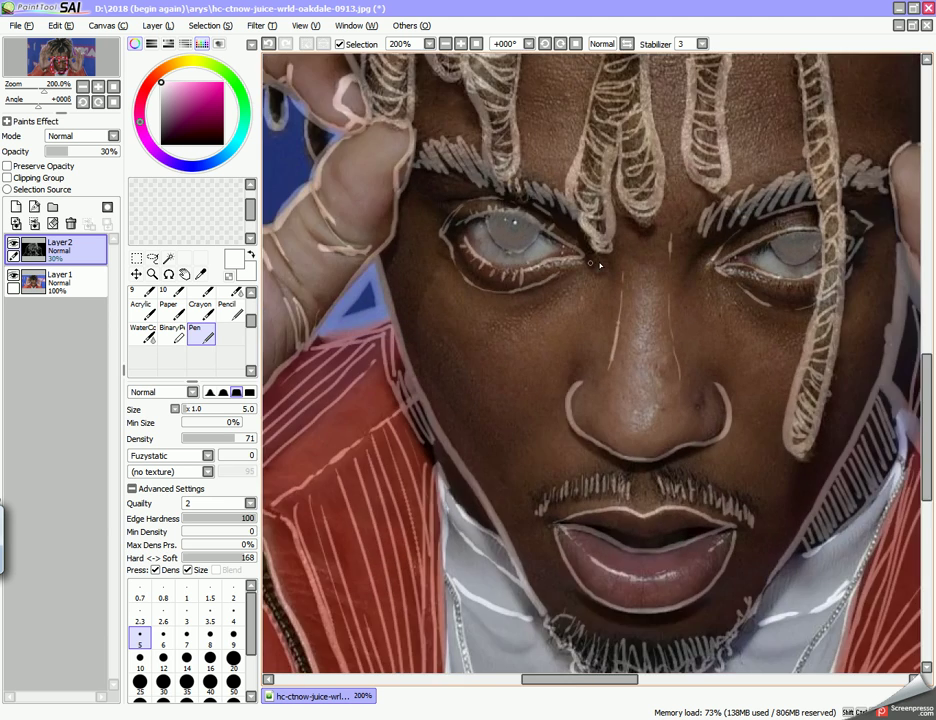
- Draw short lashes beneath the lower lid of the right-hand eye and small strokes along its upper lid and inner corner
scroll(705, 264, "up", 4)
mouse_move(609, 310)
left_mouse_down()
mouse_move(632, 337)
mouse_move(664, 314)
mouse_move(669, 346)
left_mouse_up()
left_click_drag(694, 322, 698, 346)
left_click_drag(711, 319, 712, 344)
left_click_drag(725, 317, 727, 340)
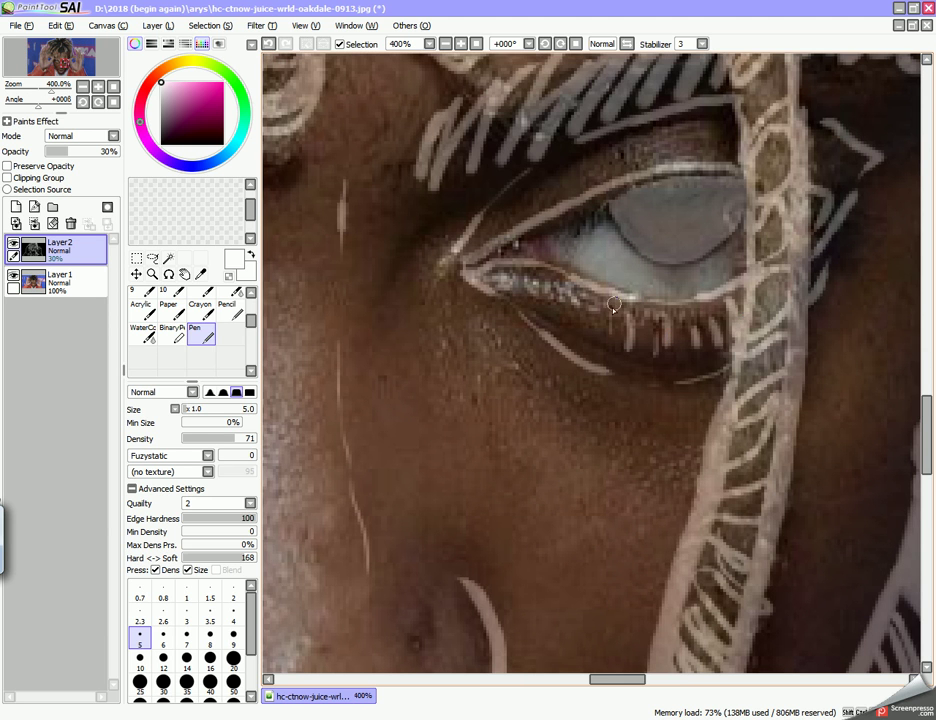
left_click_drag(588, 212, 586, 242)
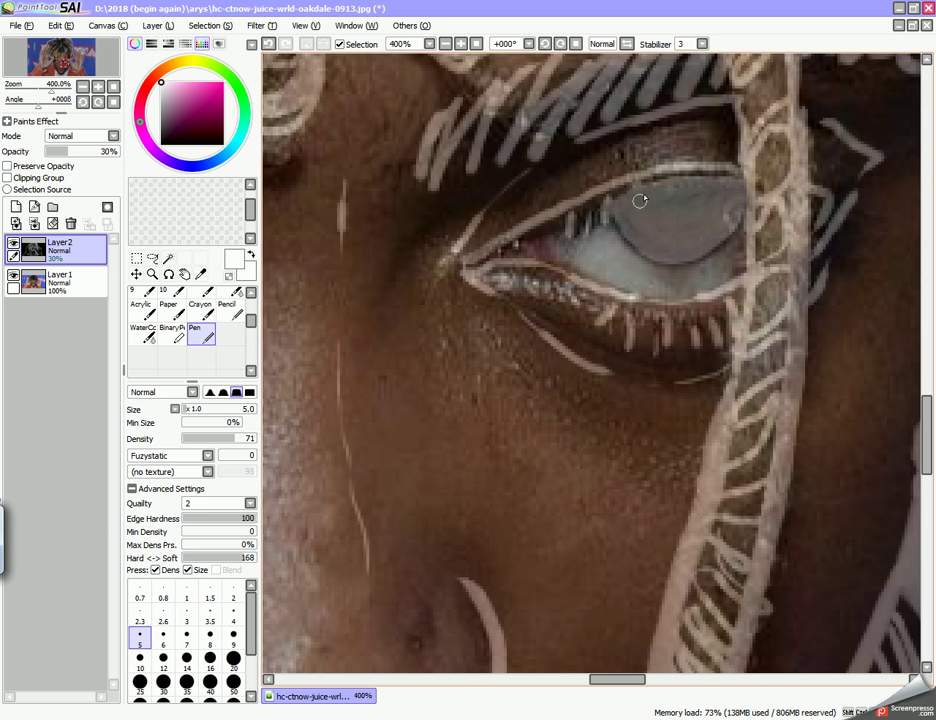
left_click_drag(694, 173, 656, 174)
mouse_move(588, 208)
left_mouse_down()
mouse_move(574, 232)
mouse_move(515, 243)
left_mouse_up()
mouse_move(611, 304)
left_mouse_down()
mouse_move(594, 325)
mouse_move(560, 317)
left_mouse_up()
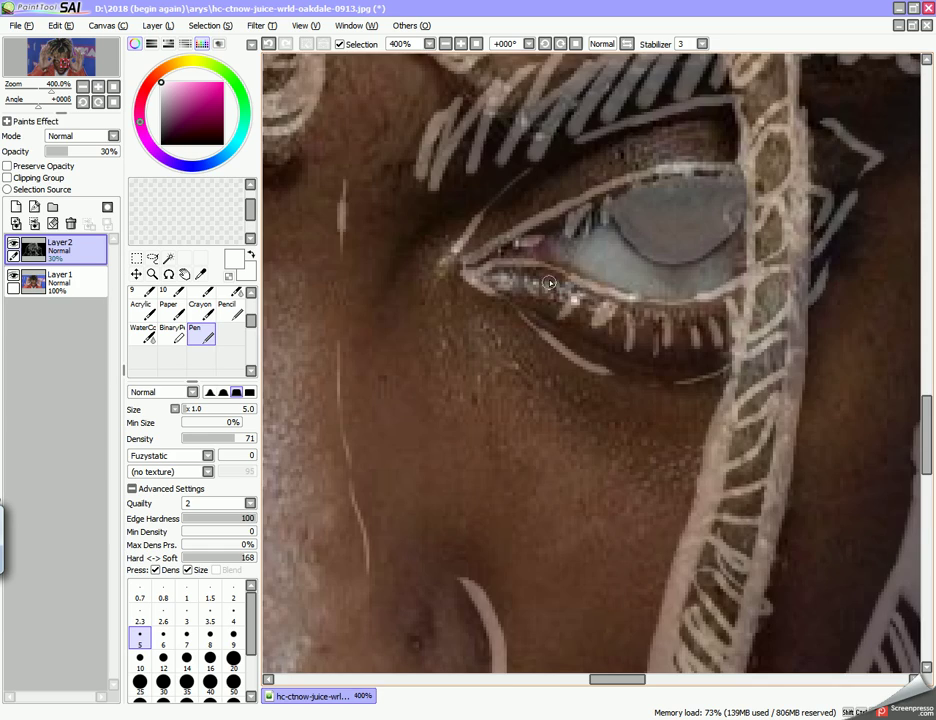
- Examine the traced hair, hands, face and jacket for areas that still need line work
scroll(566, 250, "down", 7)
scroll(504, 183, "up", 1)
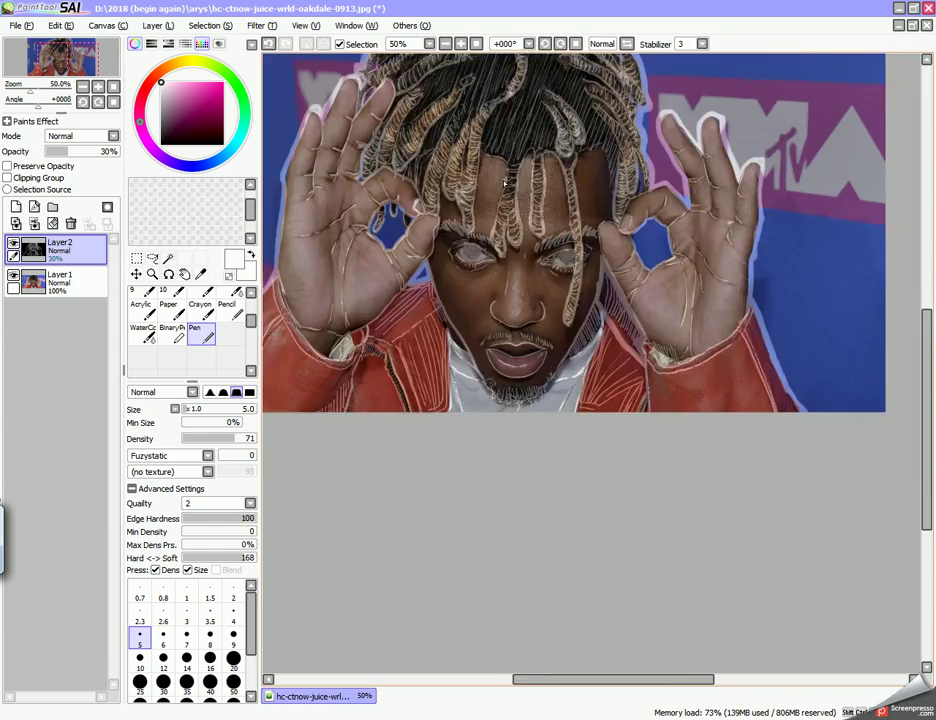
scroll(505, 183, "up", 1)
scroll(490, 175, "down", 4)
scroll(471, 166, "up", 3)
scroll(471, 166, "down", 1)
scroll(464, 191, "up", 3)
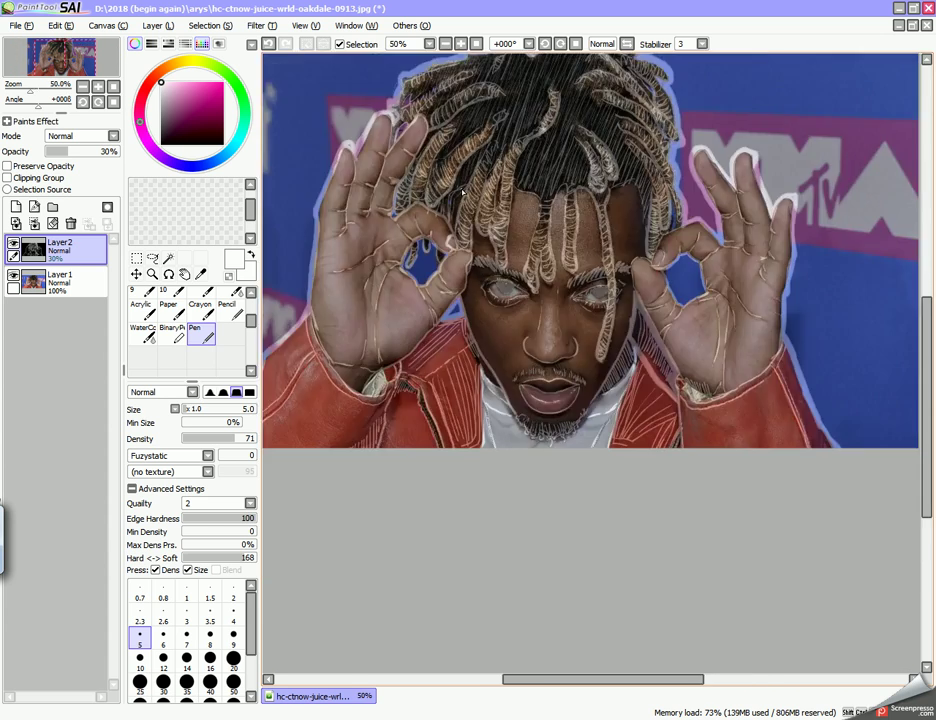
scroll(463, 191, "down", 5)
scroll(513, 257, "up", 5)
scroll(469, 271, "up", 1)
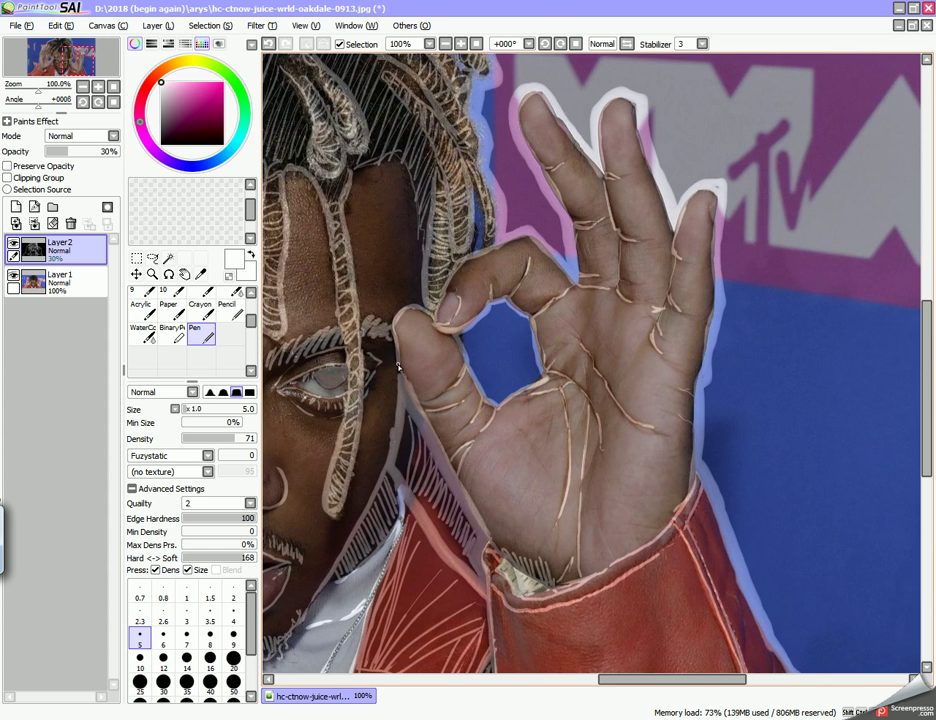
scroll(461, 342, "down", 7)
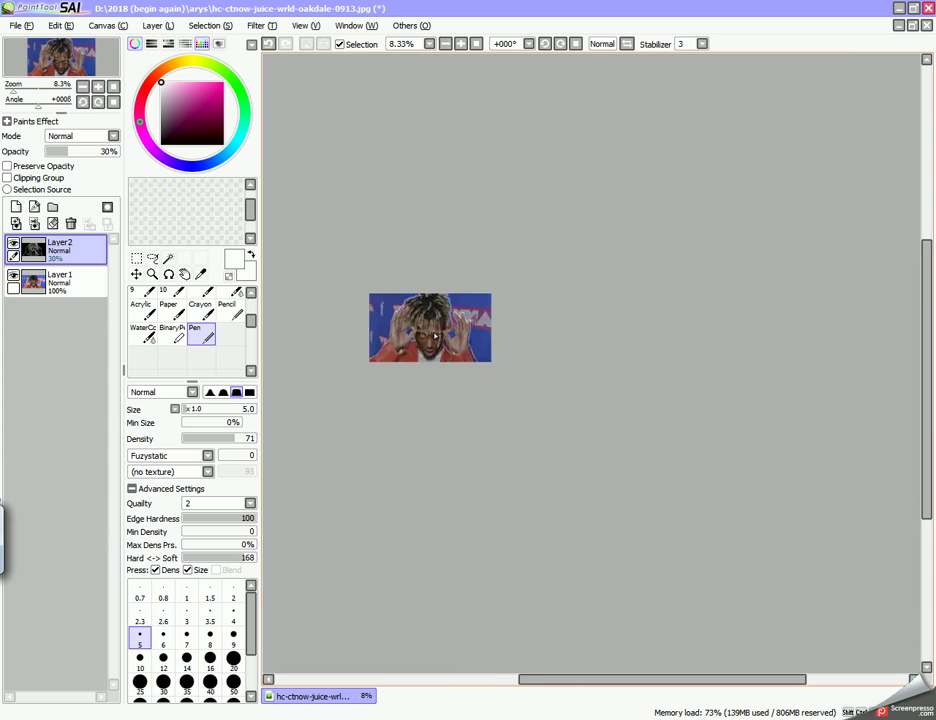
scroll(440, 323, "up", 6)
scroll(441, 323, "down", 1)
scroll(442, 324, "down", 2)
scroll(455, 327, "up", 1)
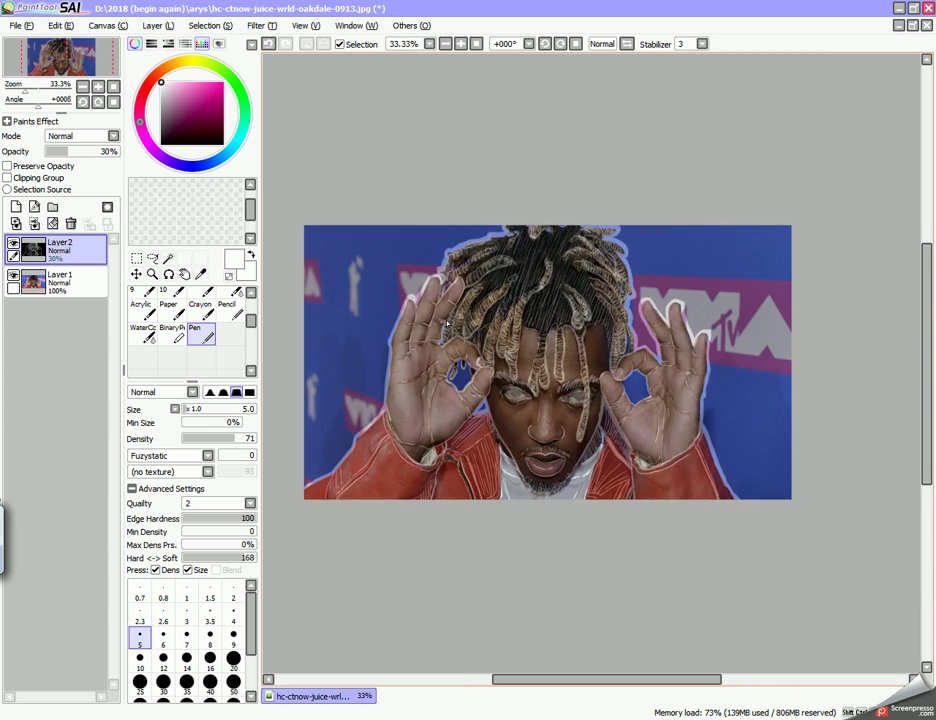
scroll(560, 480, "up", 5)
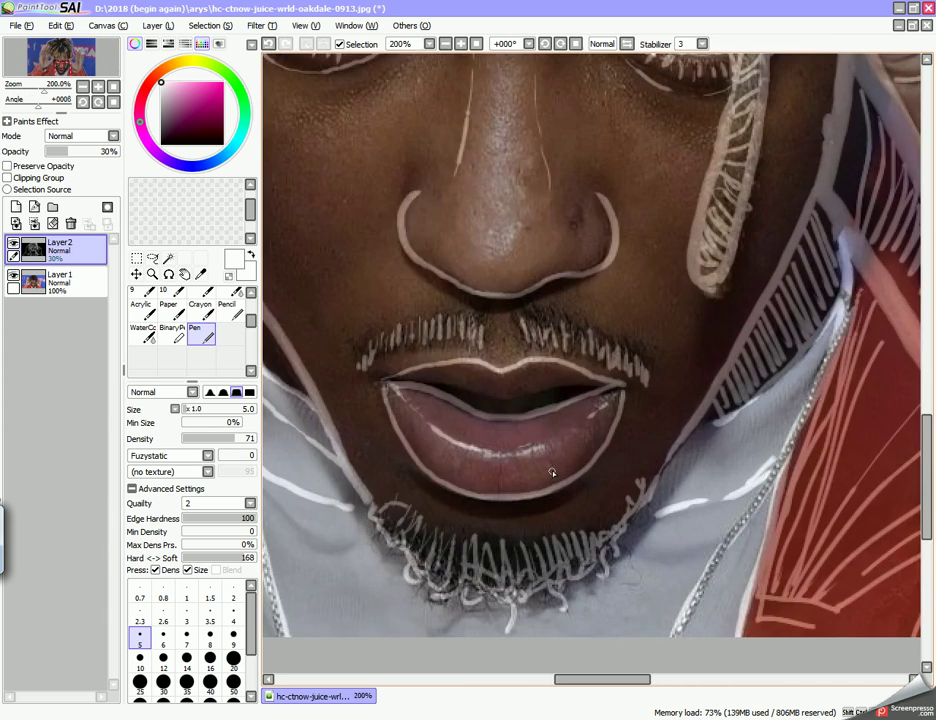
scroll(540, 460, "down", 5)
scroll(508, 423, "down", 2)
scroll(515, 426, "up", 2)
scroll(516, 427, "up", 1)
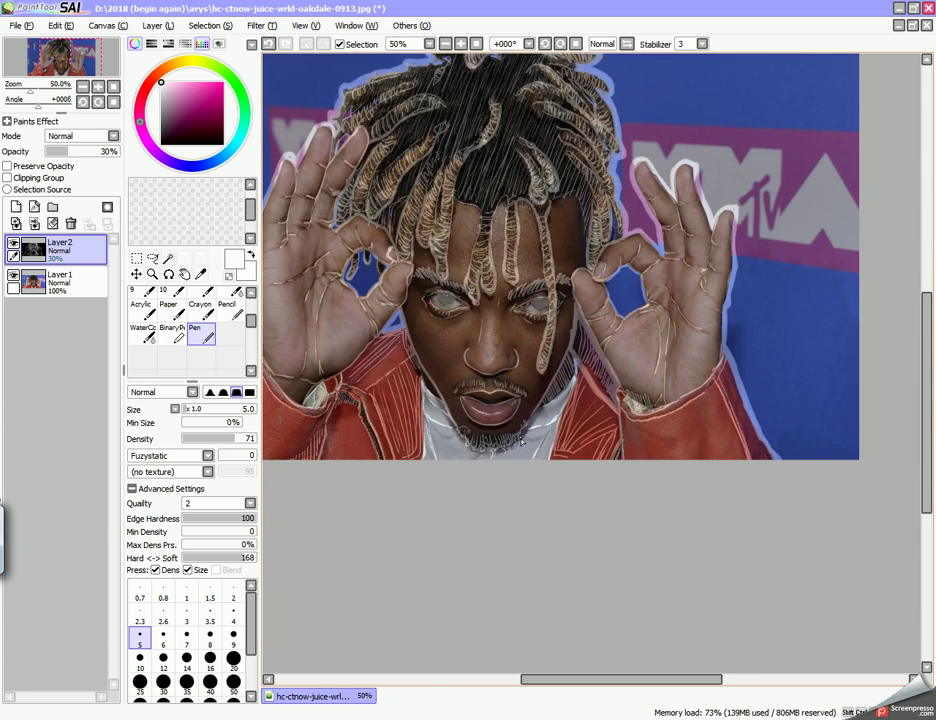
scroll(519, 444, "down", 1)
- Add fold lines with short hatching to the white shirt below the jaw on the left-hand side of the beard
scroll(490, 460, "up", 3)
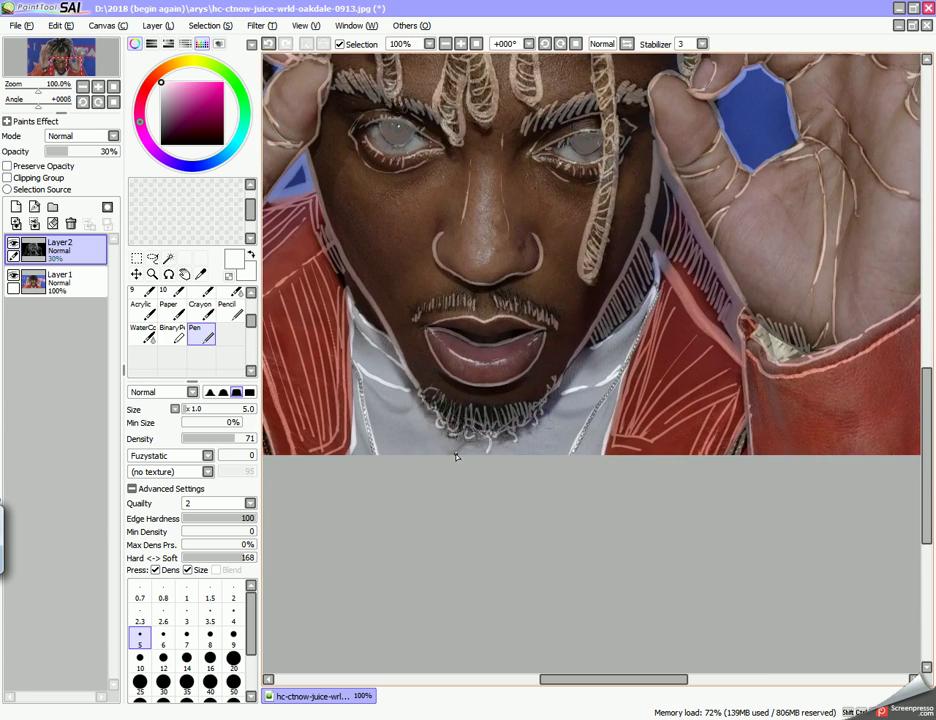
left_click_drag(469, 446, 450, 454)
left_click_drag(396, 404, 444, 415)
scroll(532, 425, "down", 3)
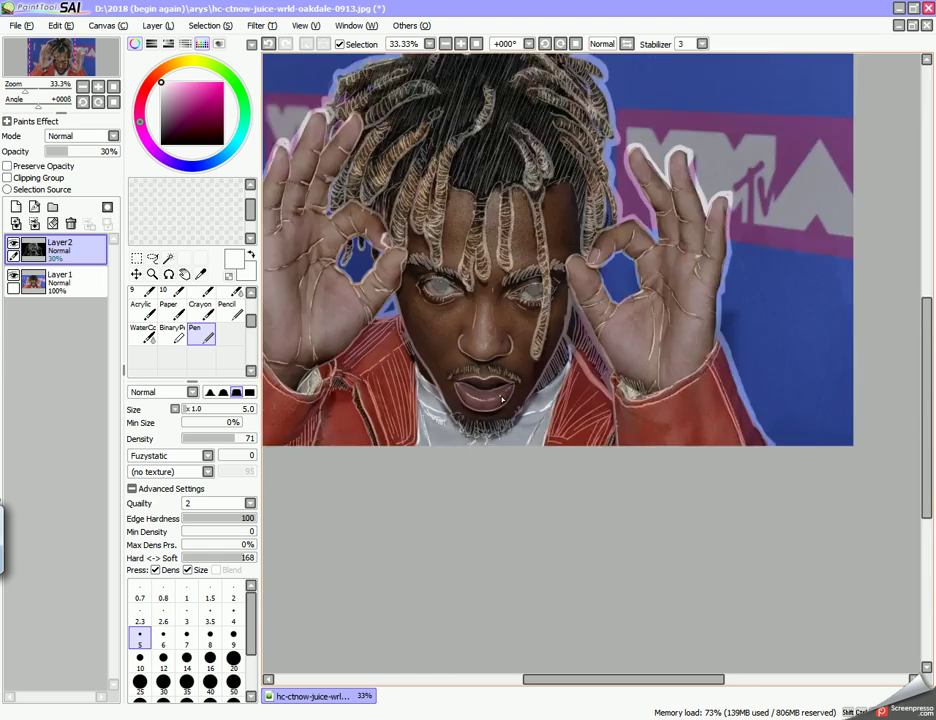
- Hatch the narrow neck shadow between the jaw and the shirt collar on the left-hand side
scroll(500, 401, "up", 3)
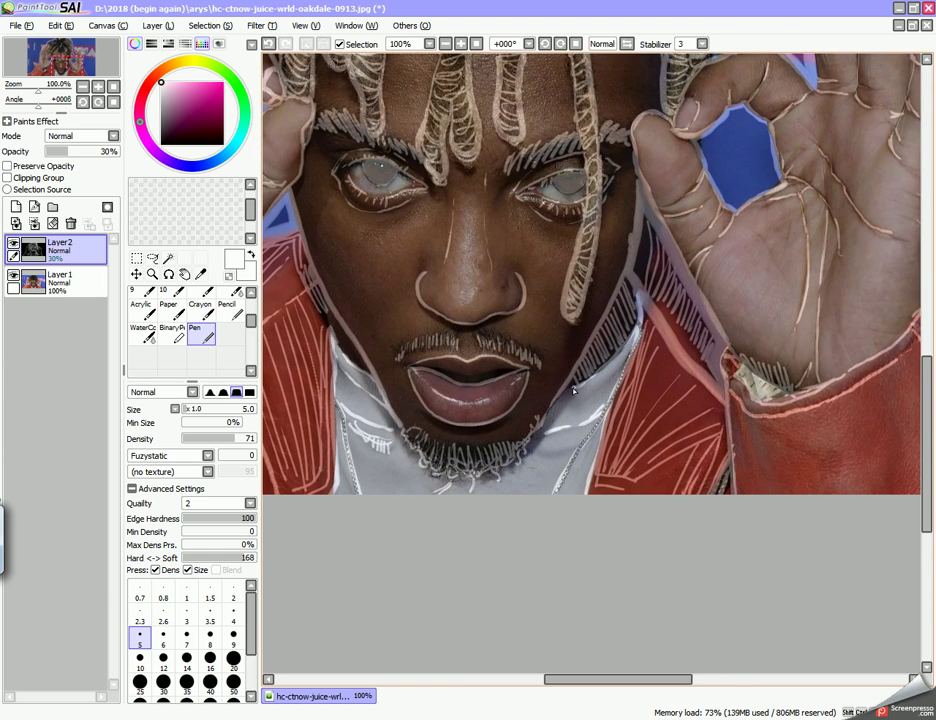
scroll(401, 378, "down", 4)
scroll(400, 370, "up", 4)
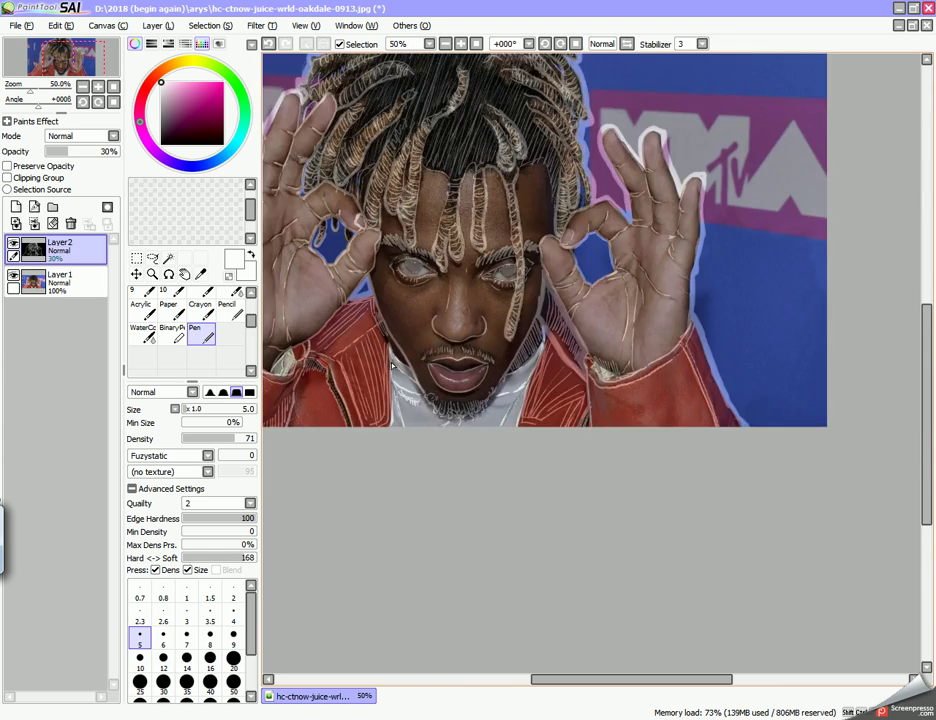
scroll(403, 350, "up", 2)
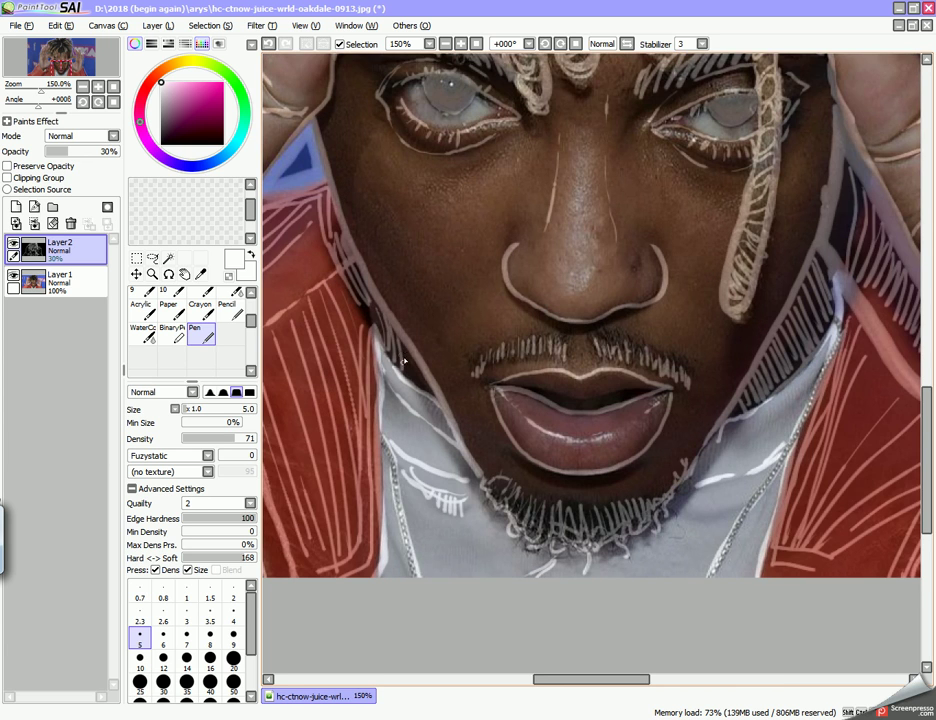
scroll(427, 384, "down", 5)
scroll(444, 341, "up", 5)
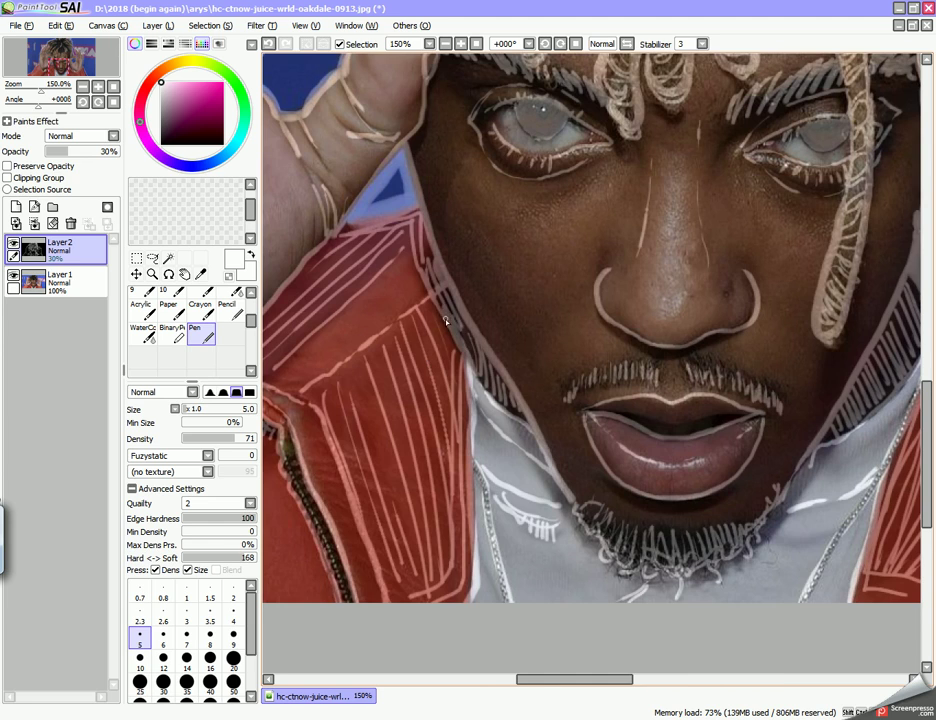
- Set Layer2's opacity to 100% so the line art fully covers the photo
scroll(446, 318, "down", 6)
scroll(400, 385, "up", 5)
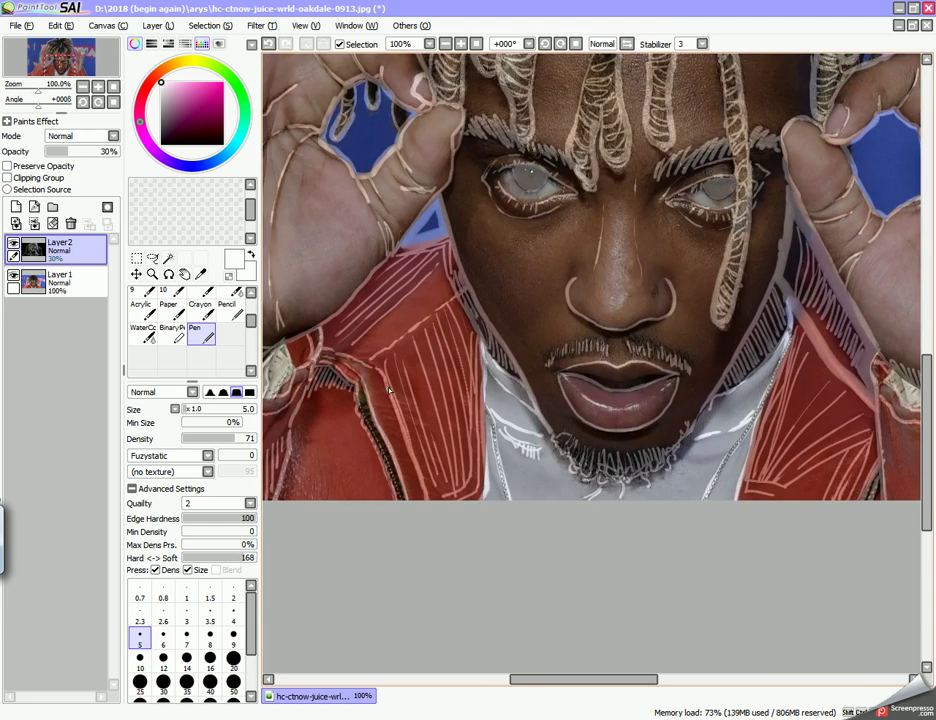
scroll(388, 393, "down", 4)
scroll(396, 348, "up", 4)
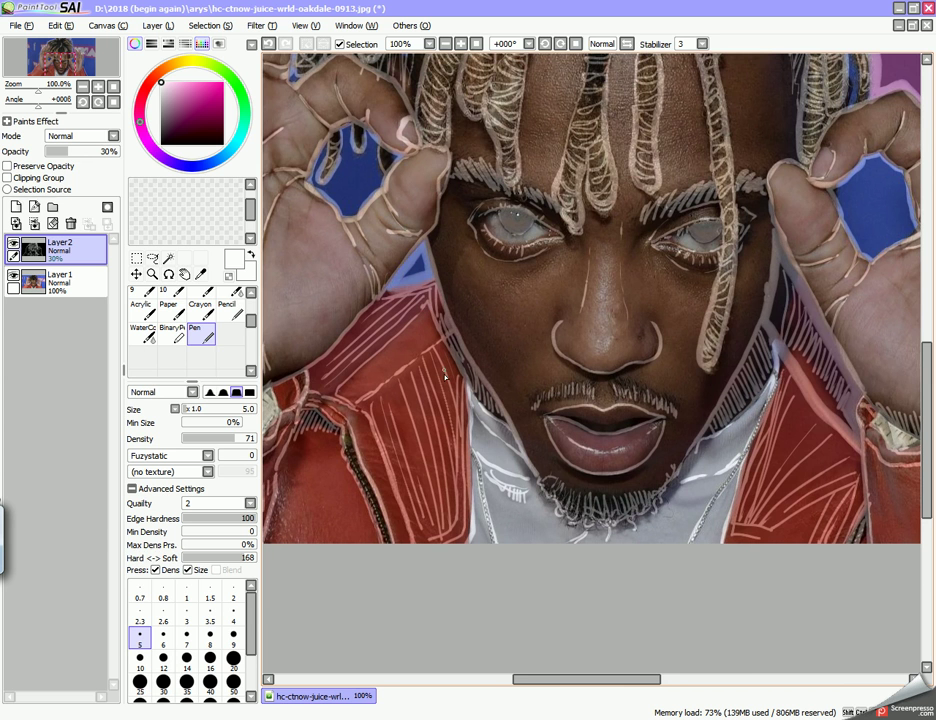
scroll(438, 383, "down", 3)
scroll(438, 376, "up", 3)
scroll(450, 372, "down", 3)
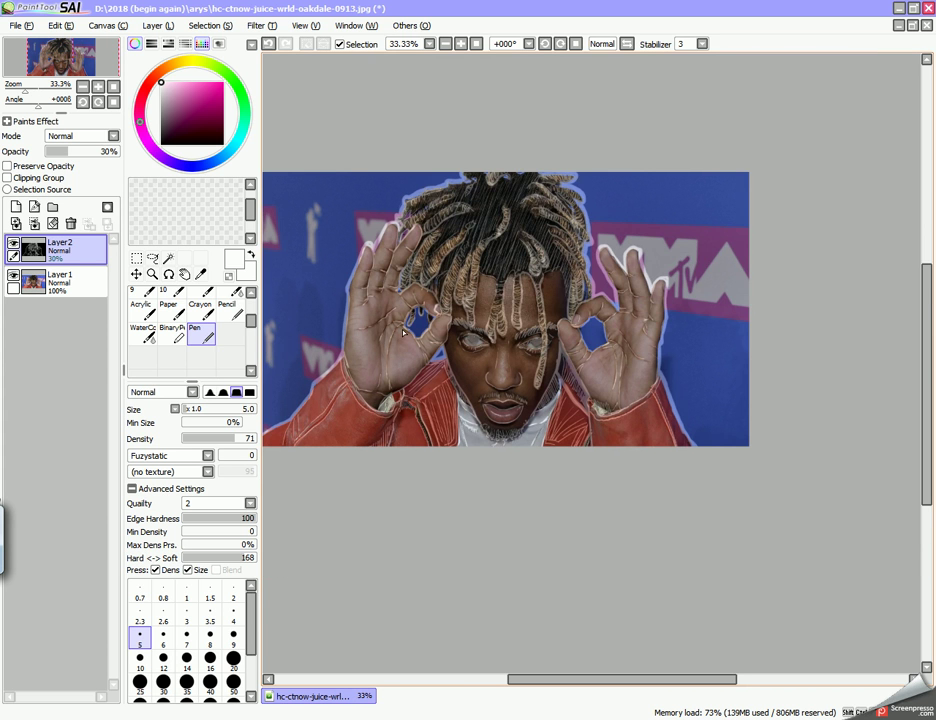
left_click(76, 283)
left_click(82, 249)
left_click_drag(73, 151, 130, 156)
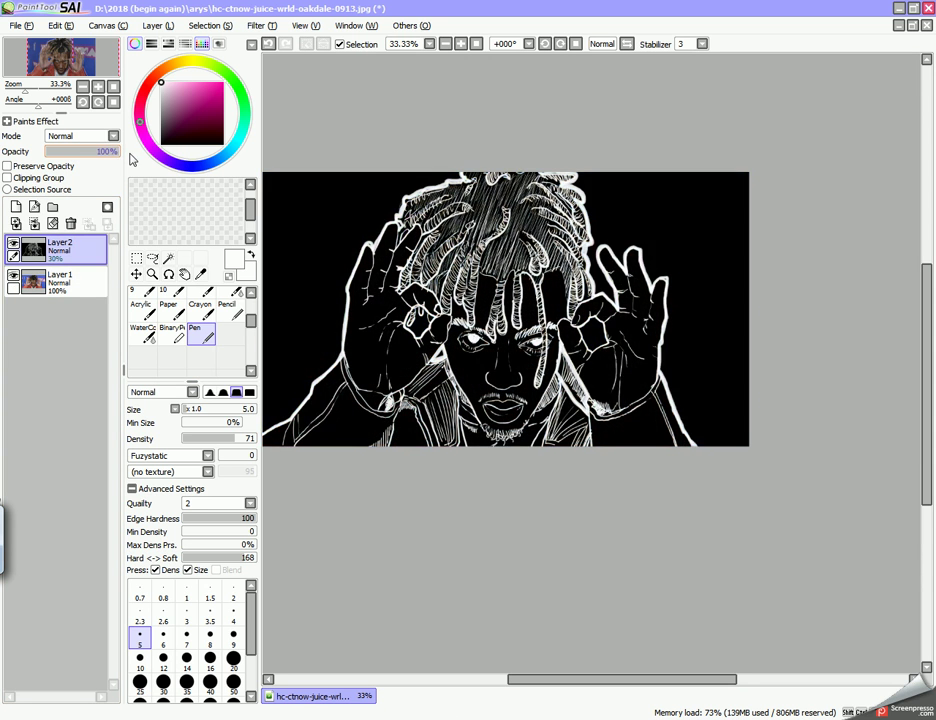
- Review the white-on-black line art up close and as a whole
scroll(450, 262, "down", 4)
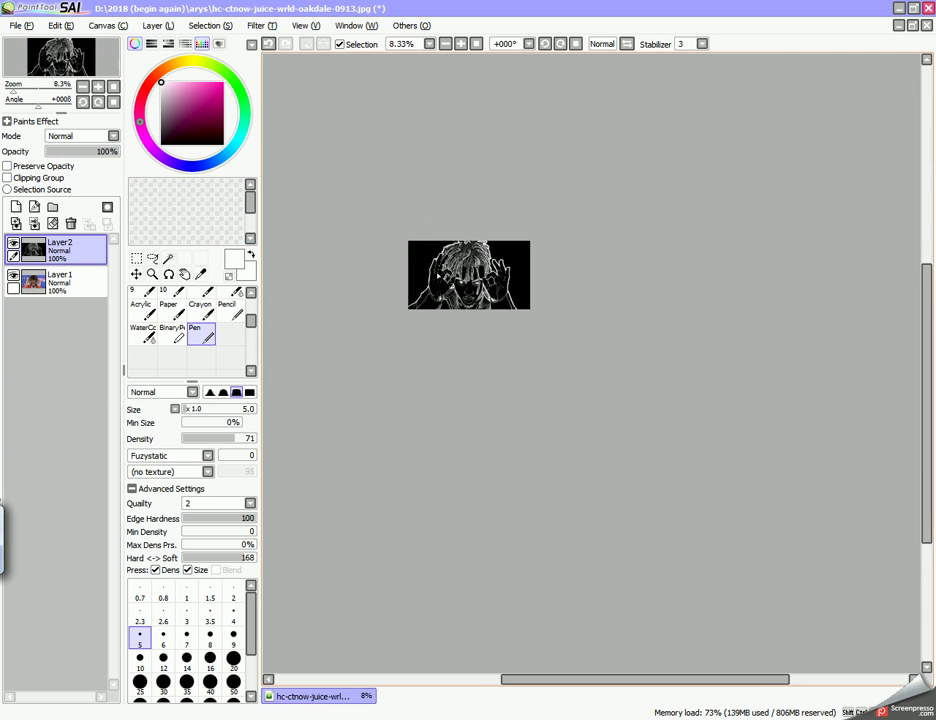
scroll(450, 262, "up", 7)
scroll(592, 370, "down", 3)
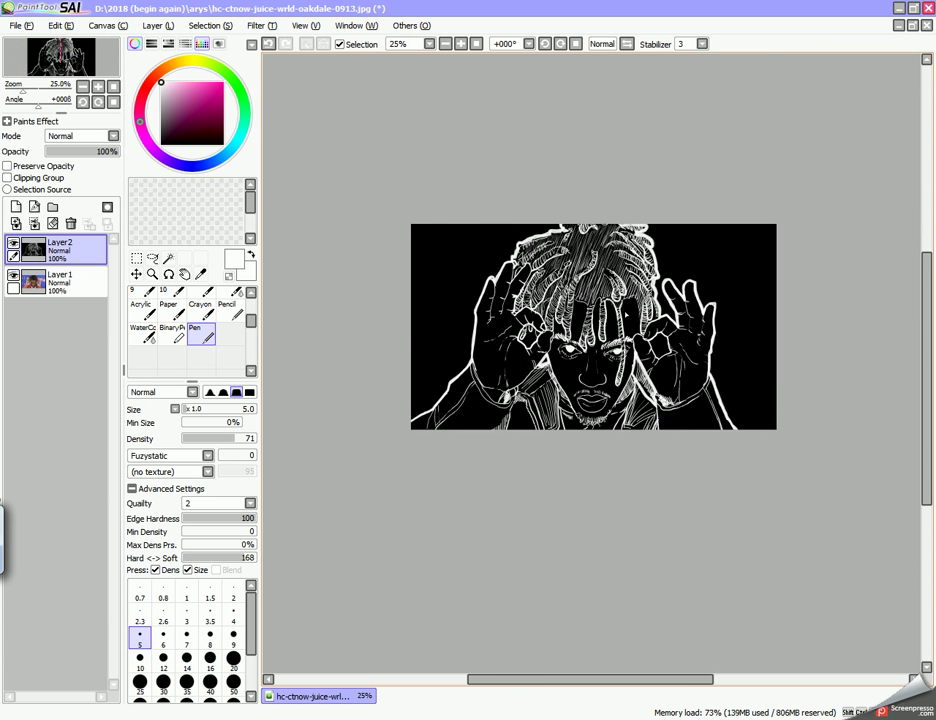
scroll(475, 230, "up", 1)
scroll(475, 230, "up", 2)
scroll(475, 230, "down", 2)
scroll(475, 231, "up", 1)
scroll(475, 231, "down", 1)
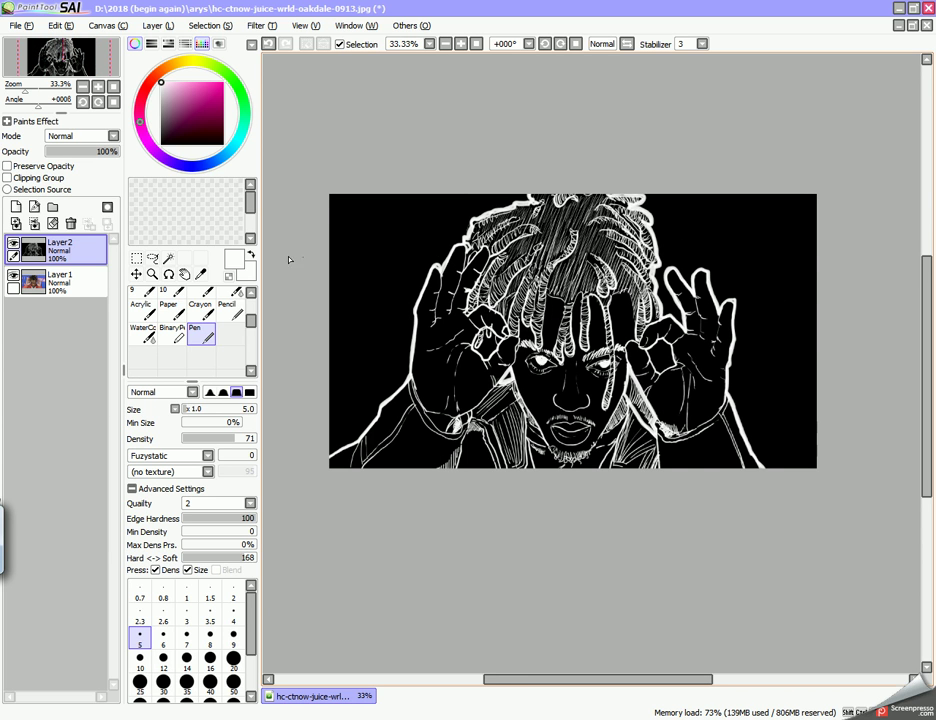
- Choose a light pink drawing colour and set the Pen's brush size to 18
left_click(181, 90)
left_click(183, 83)
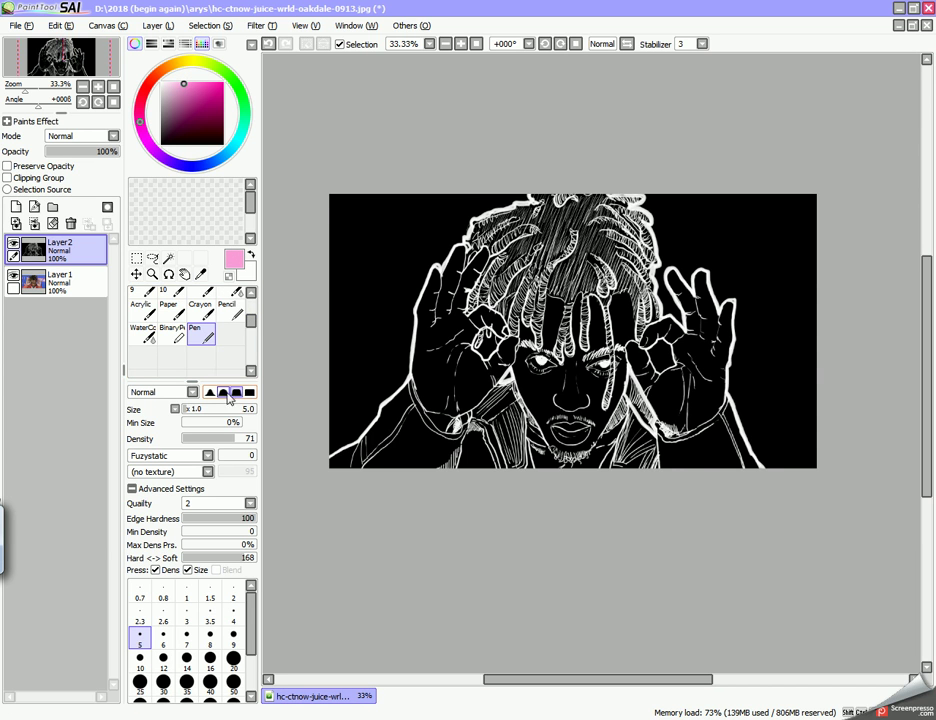
left_click(190, 411)
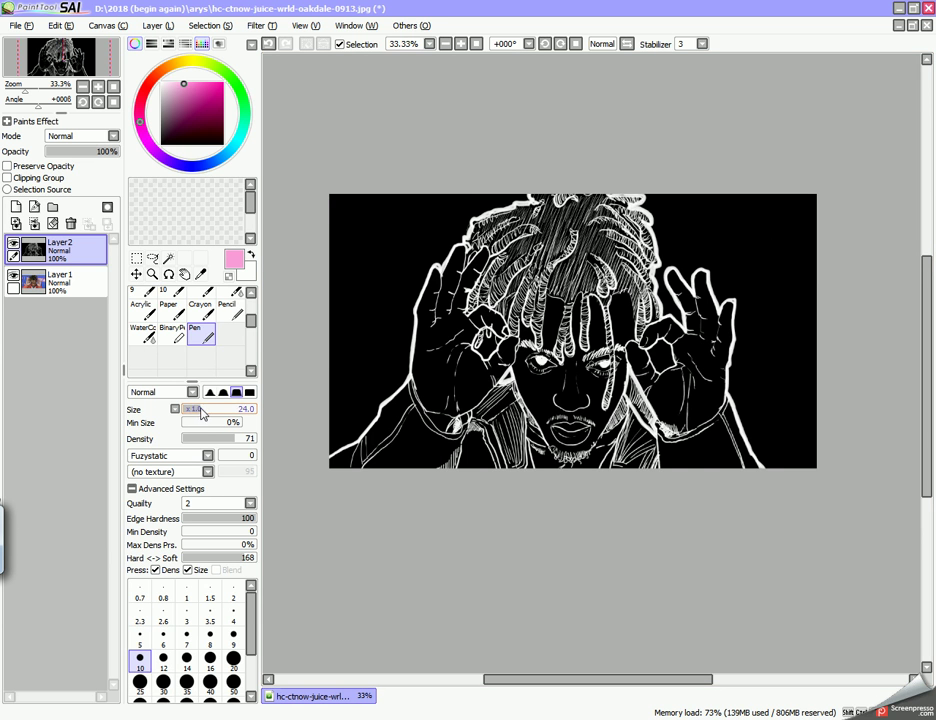
key("bracketright")
key("bracketright")
key("bracketright")
key("bracketright")
scroll(709, 272, "down", 1)
scroll(748, 229, "up", 2)
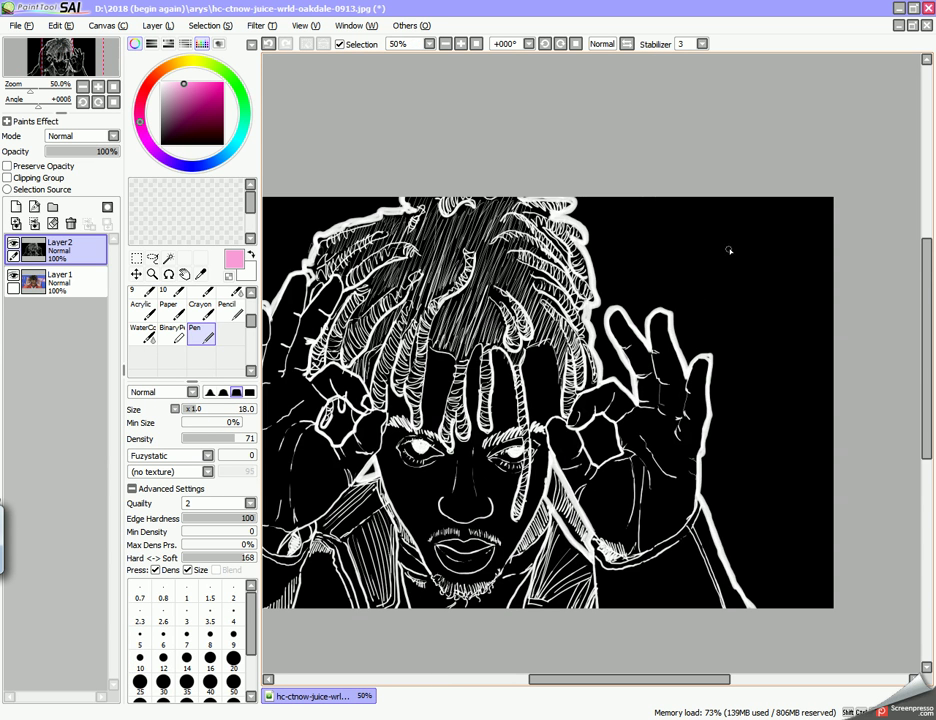
scroll(751, 265, "down", 1)
scroll(751, 265, "up", 2)
scroll(756, 328, "down", 3)
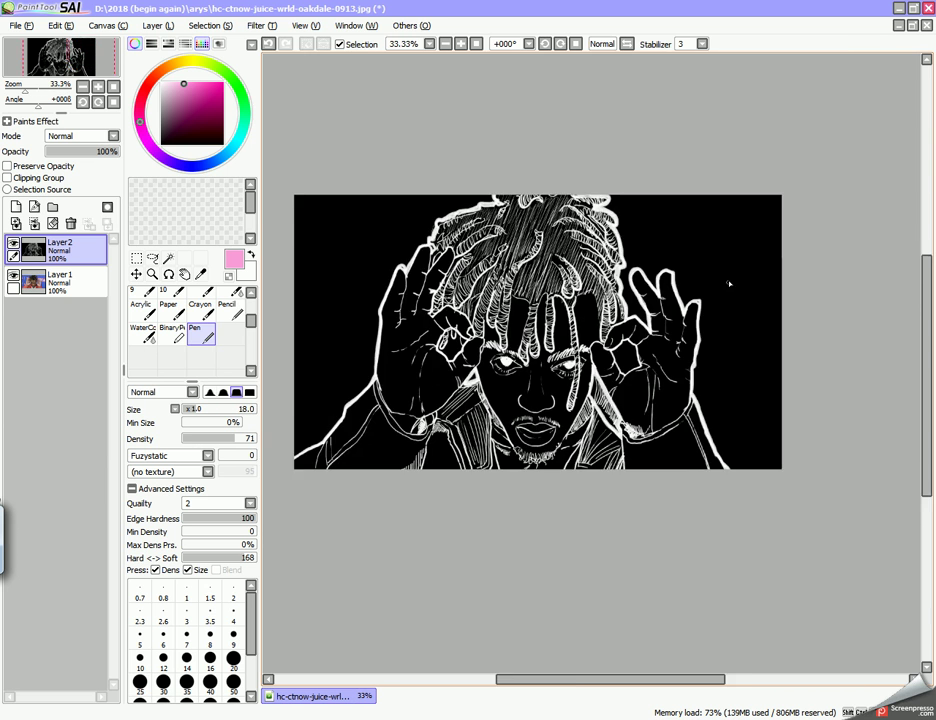
- Handwrite a two-line pink signature with an underline and end dots in the black area beside the lower right-hand sleeve
scroll(729, 280, "up", 2)
mouse_move(703, 350)
left_mouse_down()
mouse_move(718, 378)
mouse_move(717, 347)
mouse_move(726, 385)
mouse_move(729, 370)
mouse_move(742, 372)
mouse_move(733, 419)
mouse_move(746, 379)
mouse_move(742, 407)
mouse_move(701, 405)
mouse_move(712, 419)
mouse_move(722, 409)
mouse_move(722, 432)
mouse_move(727, 409)
mouse_move(726, 434)
mouse_move(741, 446)
mouse_move(749, 439)
mouse_move(766, 459)
mouse_move(748, 455)
mouse_move(800, 478)
left_mouse_up()
left_click(813, 478)
left_click(712, 458)
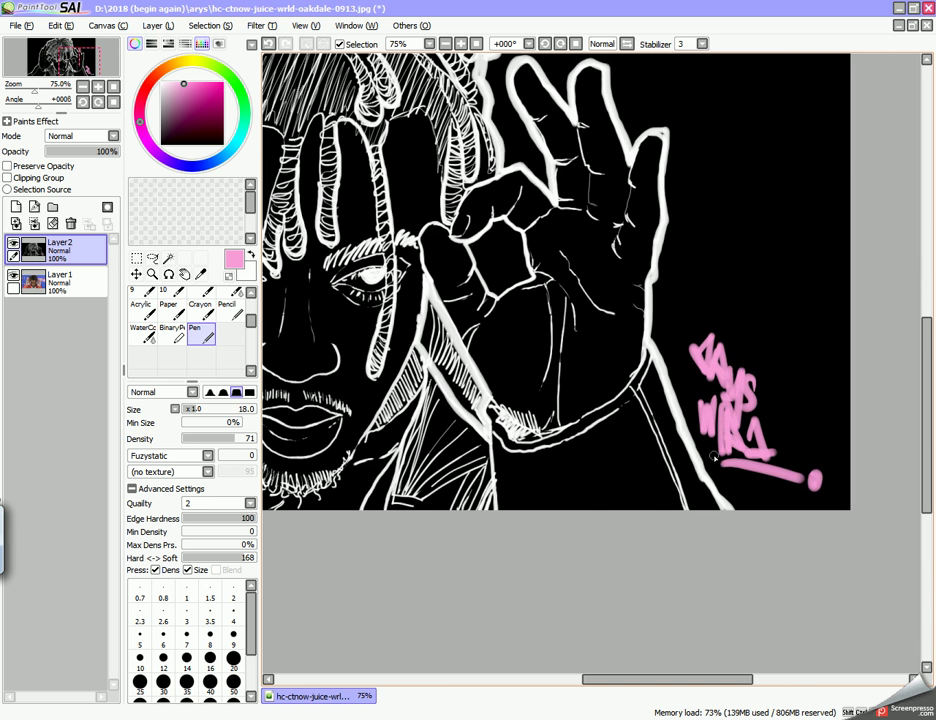
- Examine the signed portrait, comparing the hair and face detail up close with the overall composition
scroll(715, 356, "down", 5)
scroll(652, 304, "up", 3)
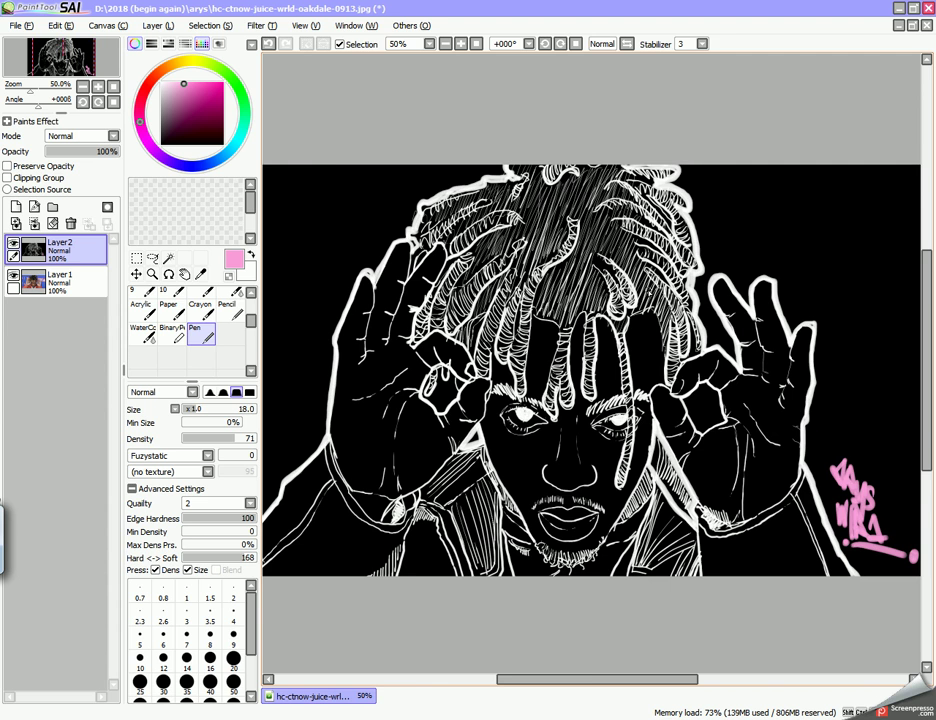
scroll(482, 203, "up", 2)
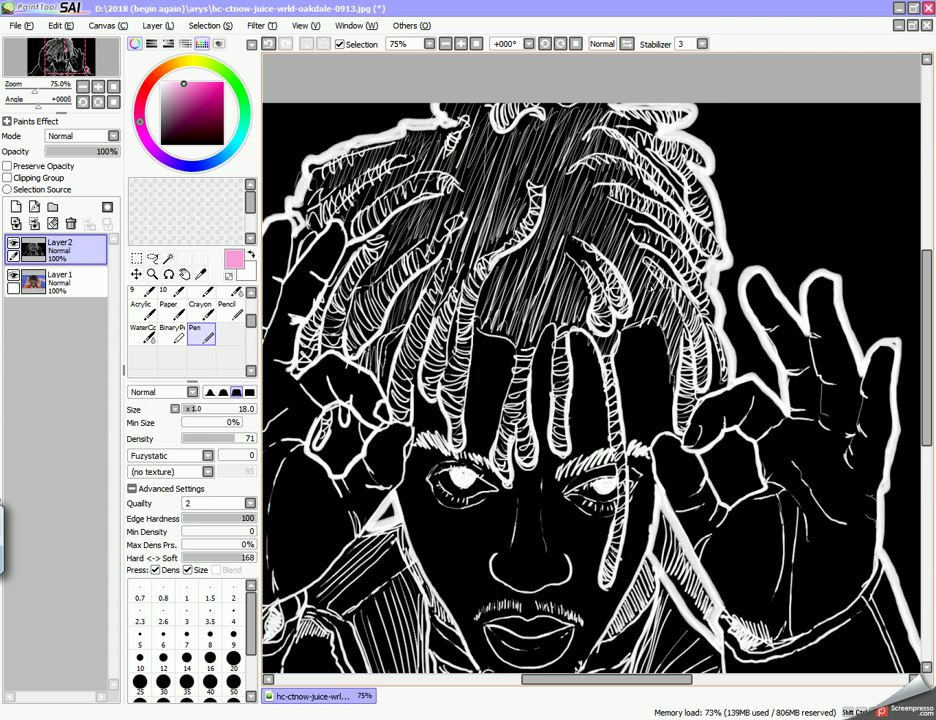
scroll(482, 203, "down", 3)
scroll(657, 281, "up", 1)
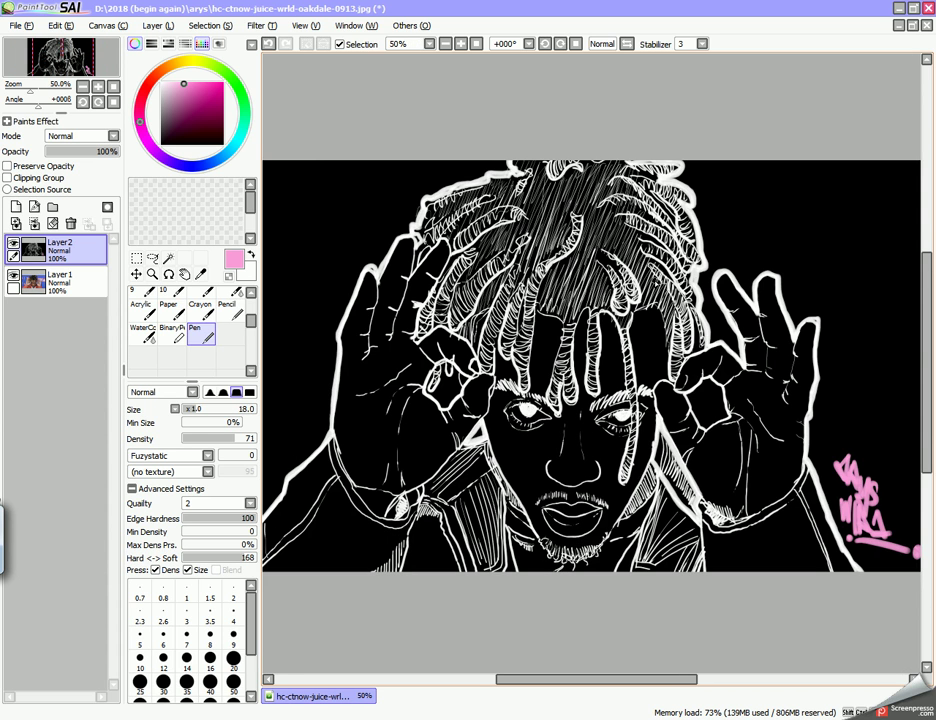
scroll(481, 205, "up", 1)
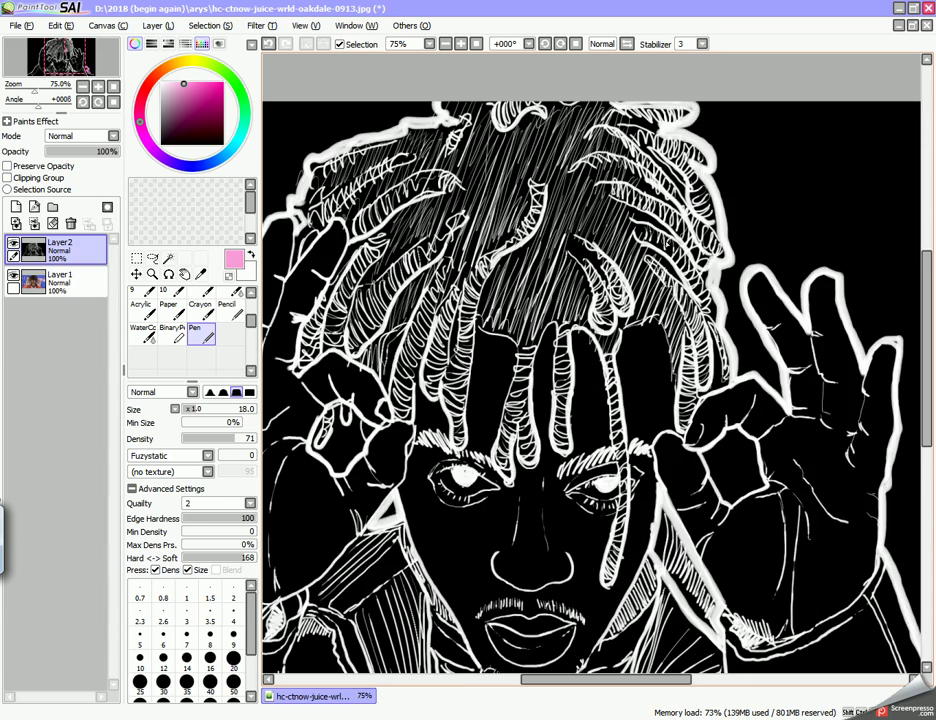
scroll(655, 244, "down", 3)
scroll(655, 244, "up", 3)
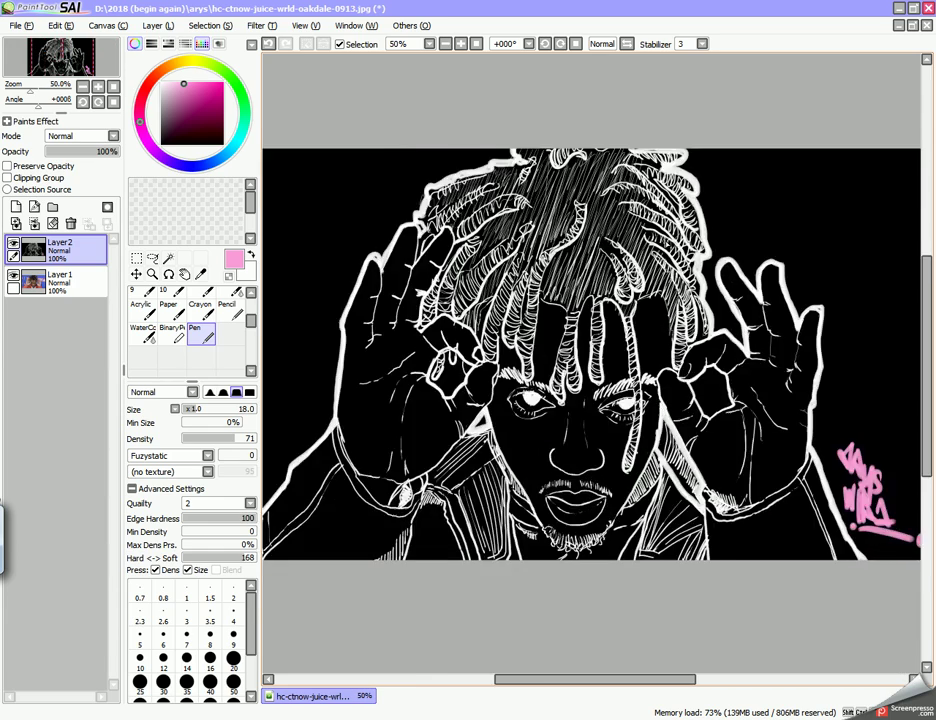
scroll(655, 244, "down", 1)
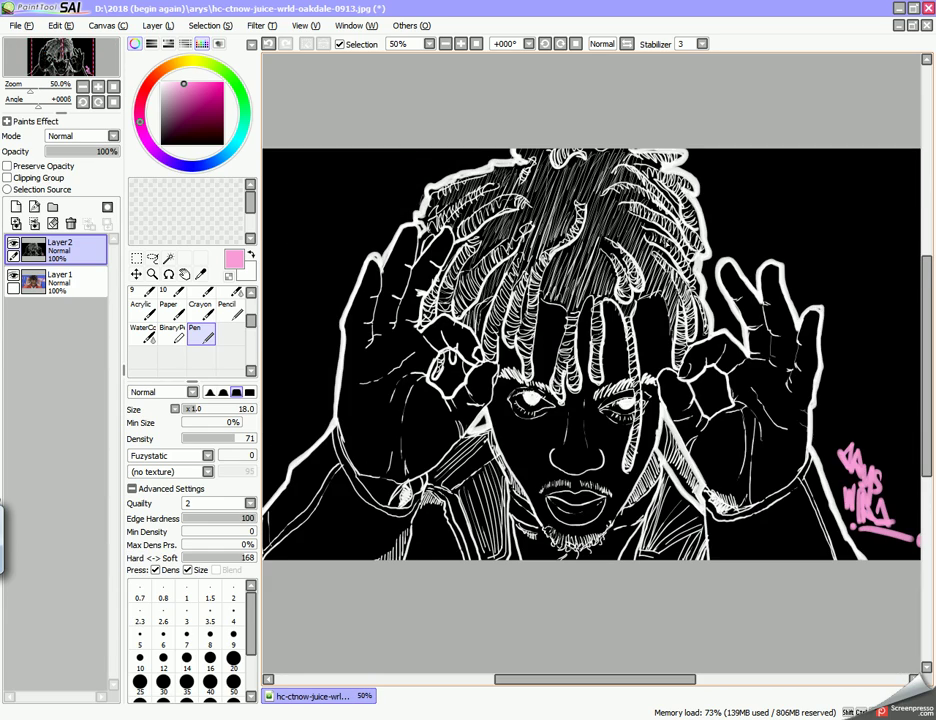